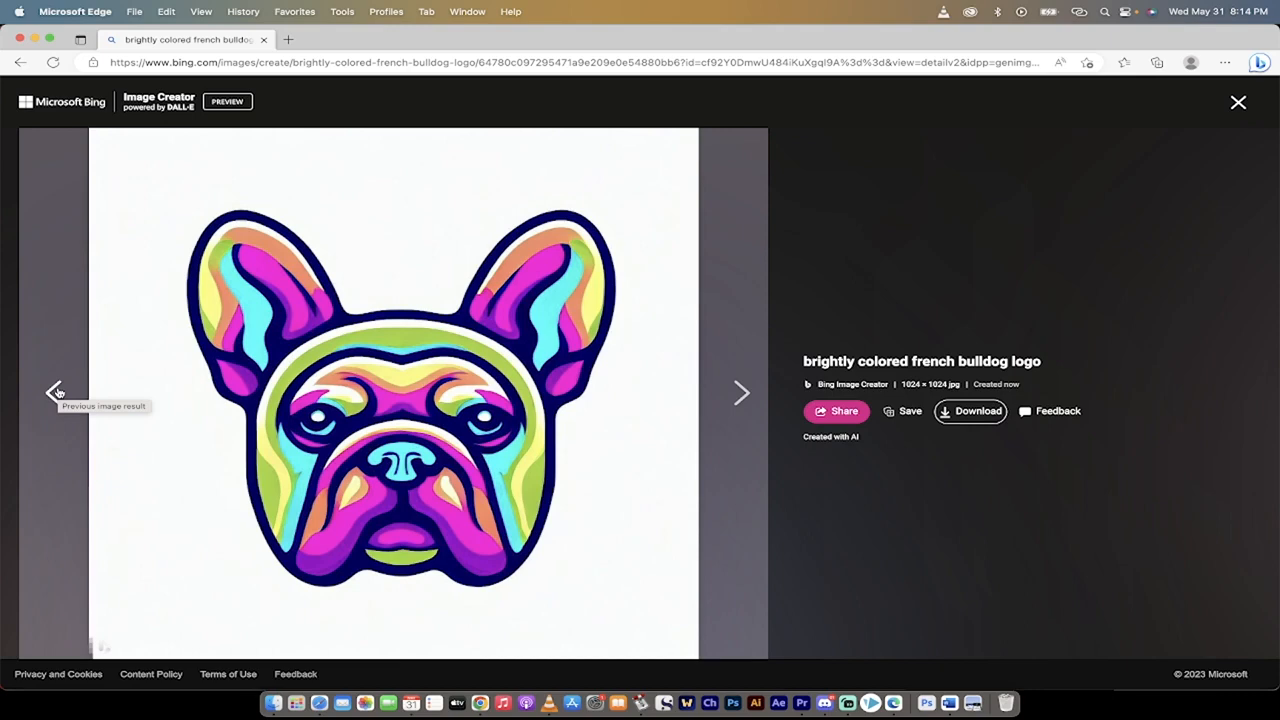
Step: Go from the Bing home page to its image section and open Image Creator
left_click(90, 103)
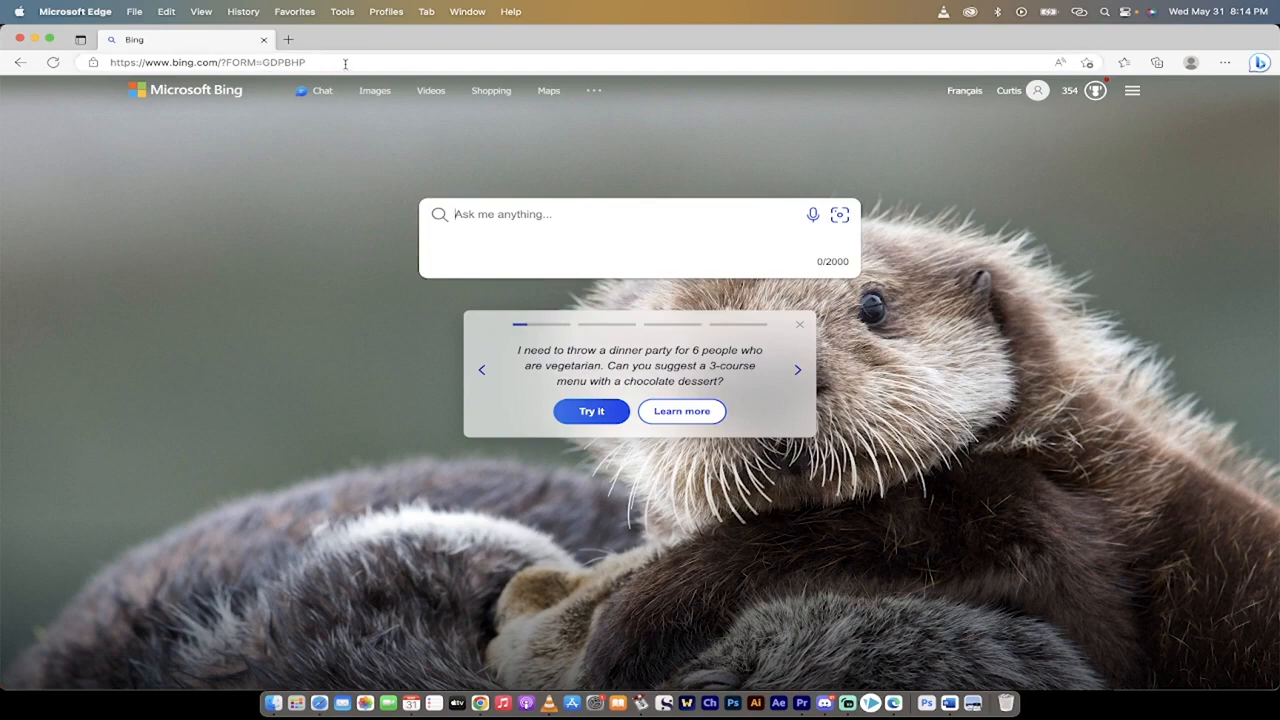
left_click(375, 91)
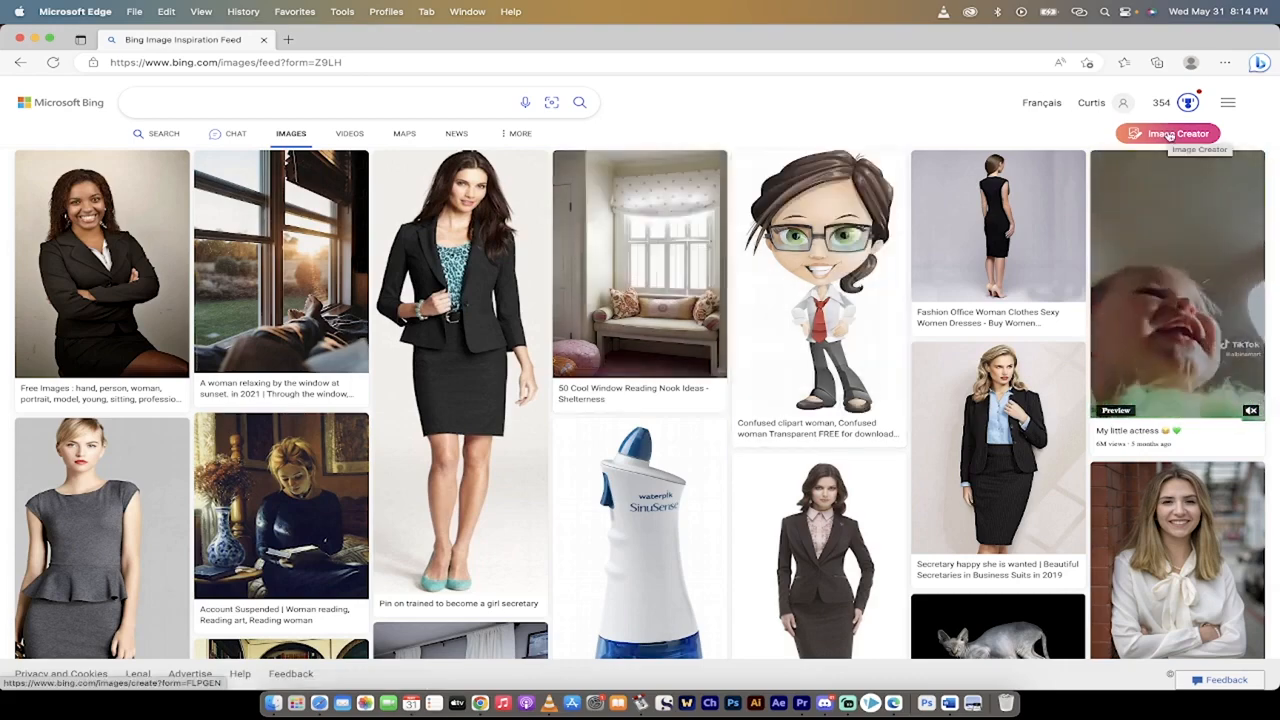
left_click(1170, 135)
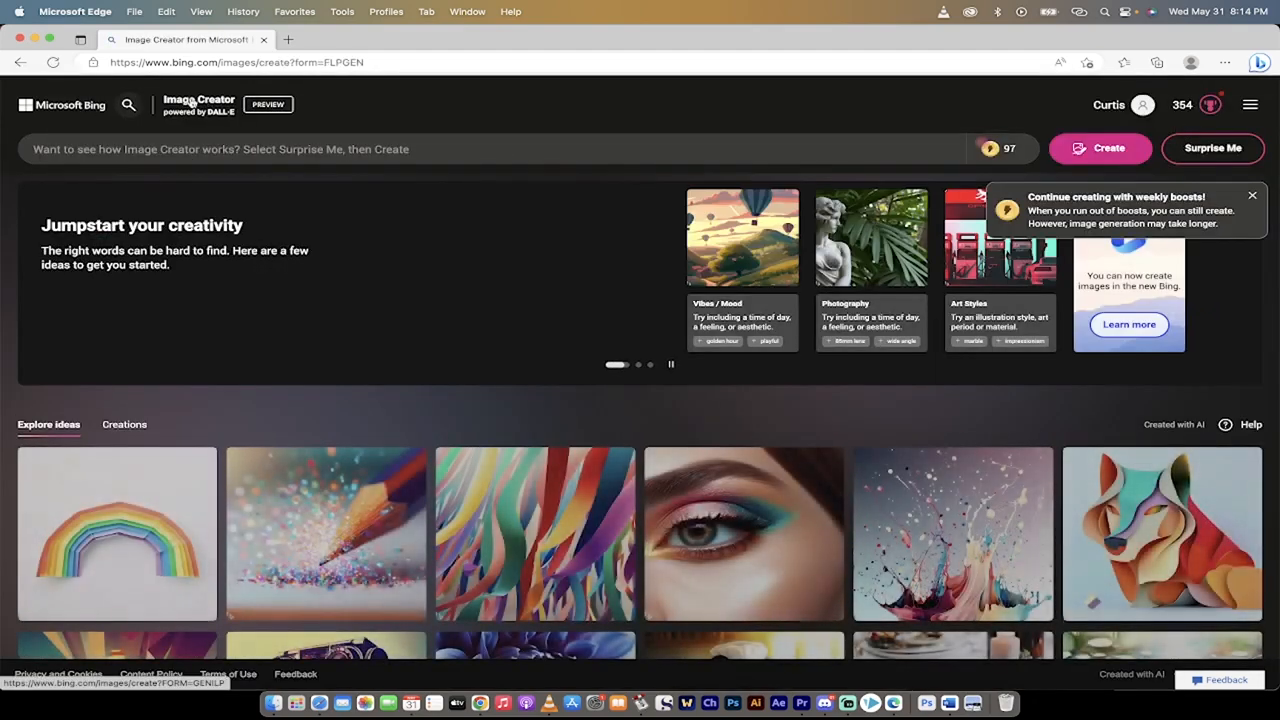
Step: Generate images from the prompt "english bulldog, color logo"
left_click(184, 150)
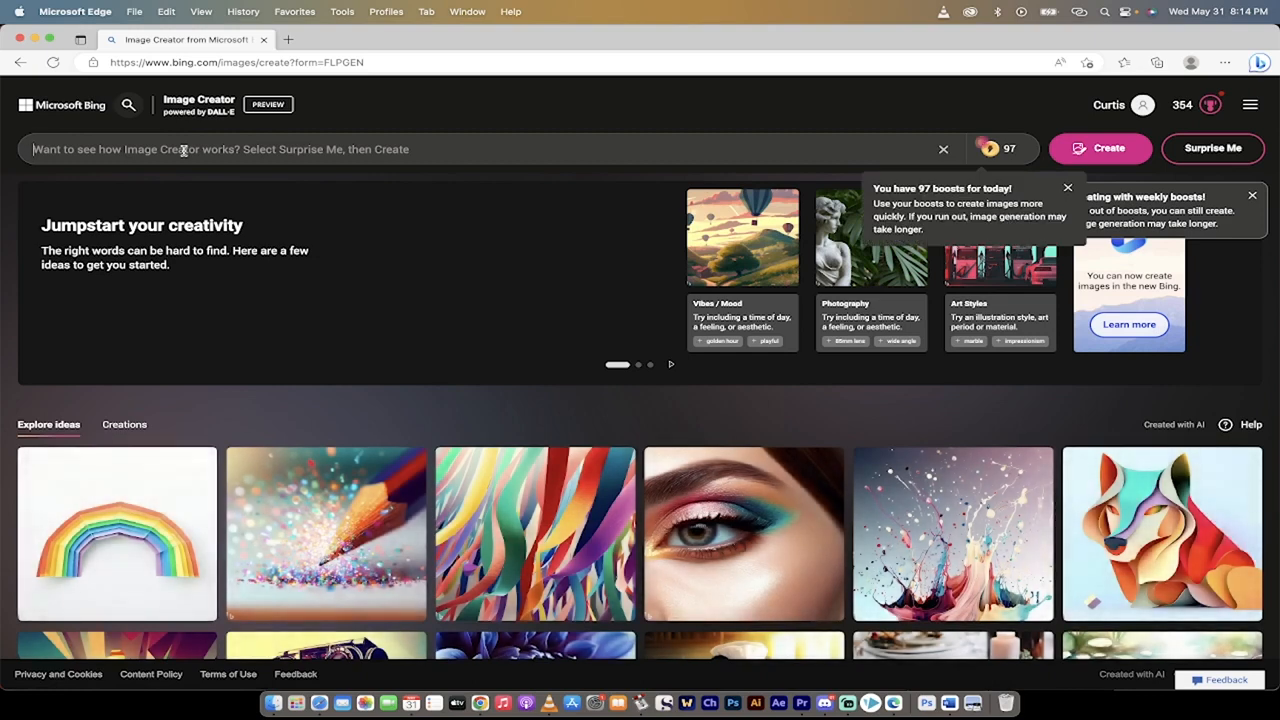
type("english bulldog, color logo")
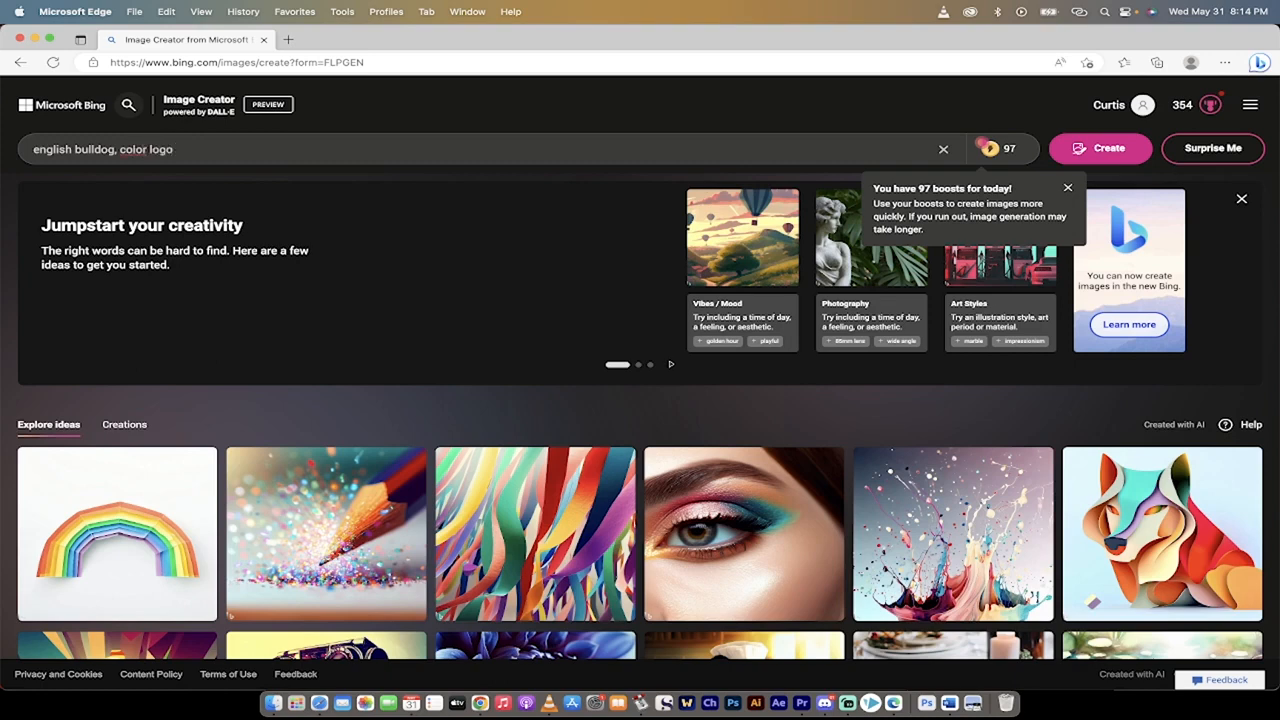
left_click(1092, 155)
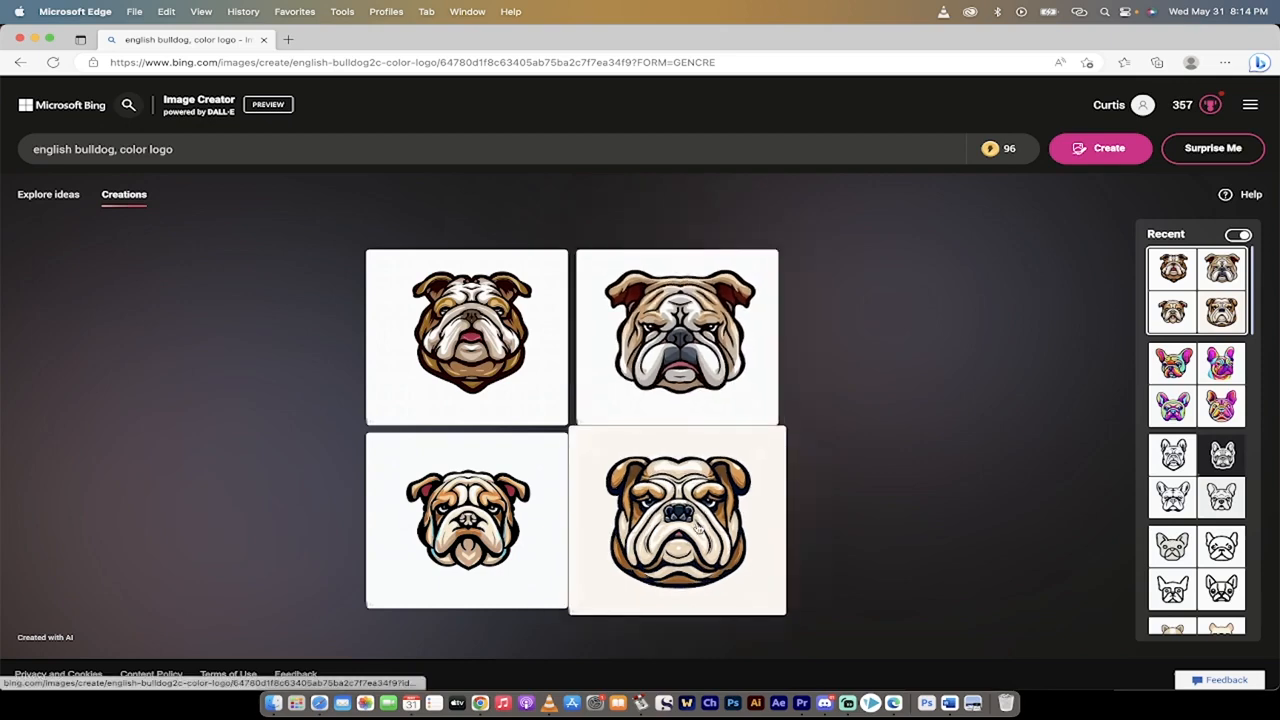
Step: Open the first generated bulldog logo, the one with the pink tongue, and download it
left_click(506, 369)
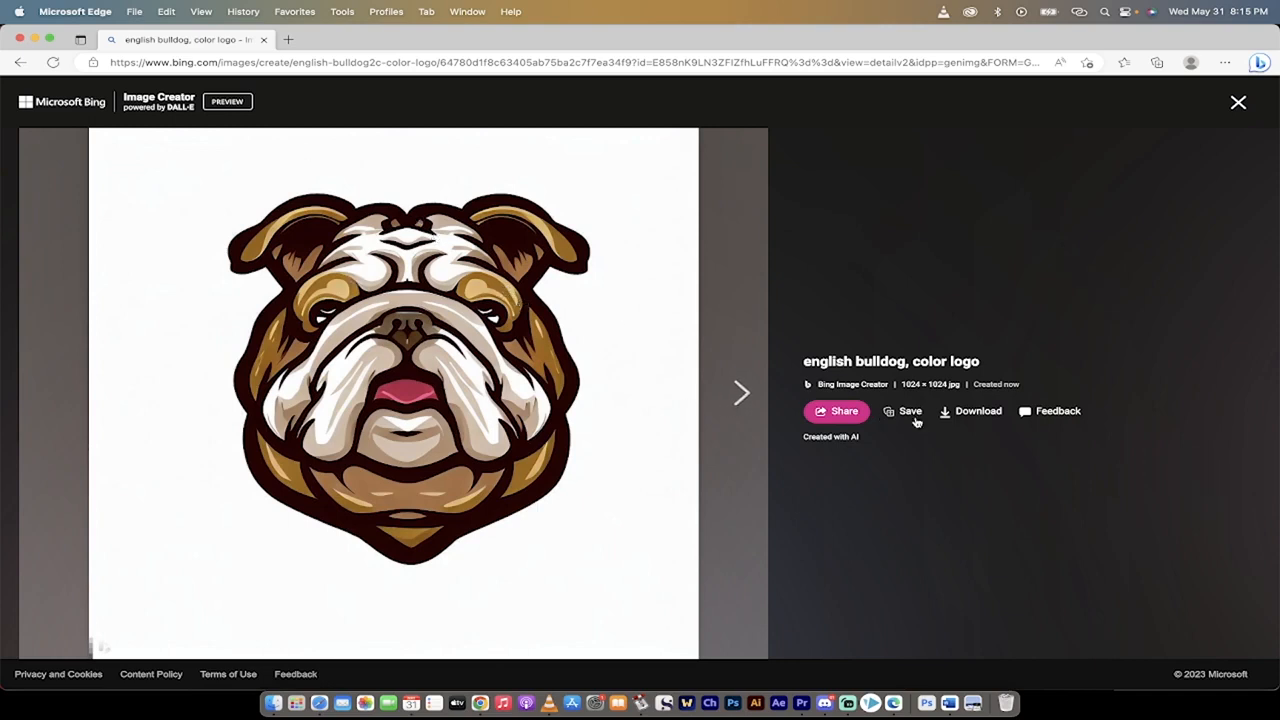
left_click(968, 411)
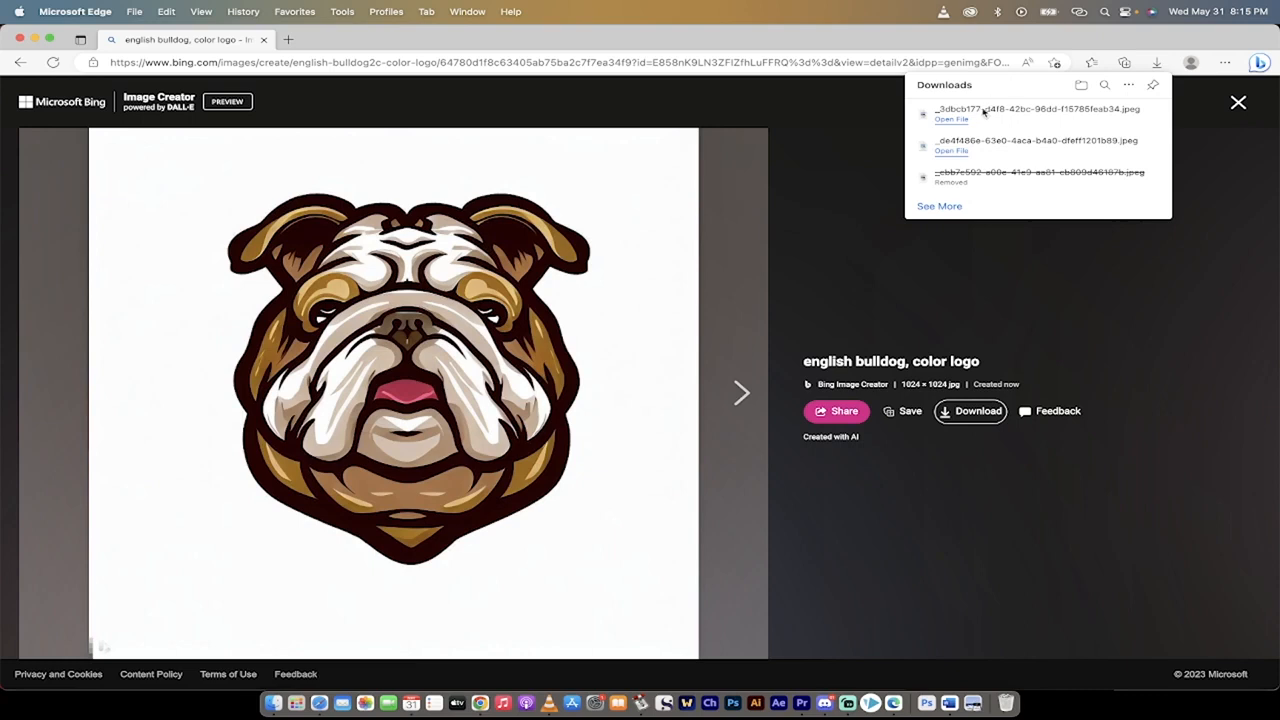
left_click(877, 277)
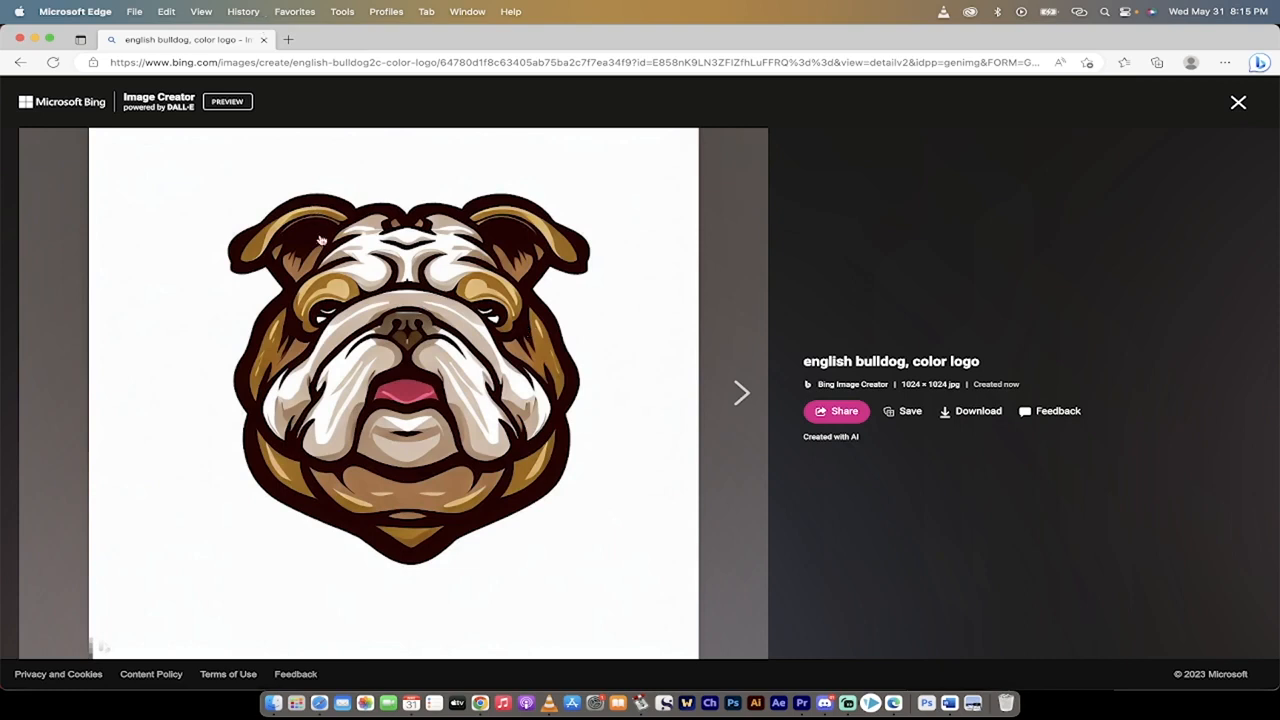
Step: View the adjustment controls for the bulldog logo in the browser's image editor and leave without saving
right_click(502, 383)
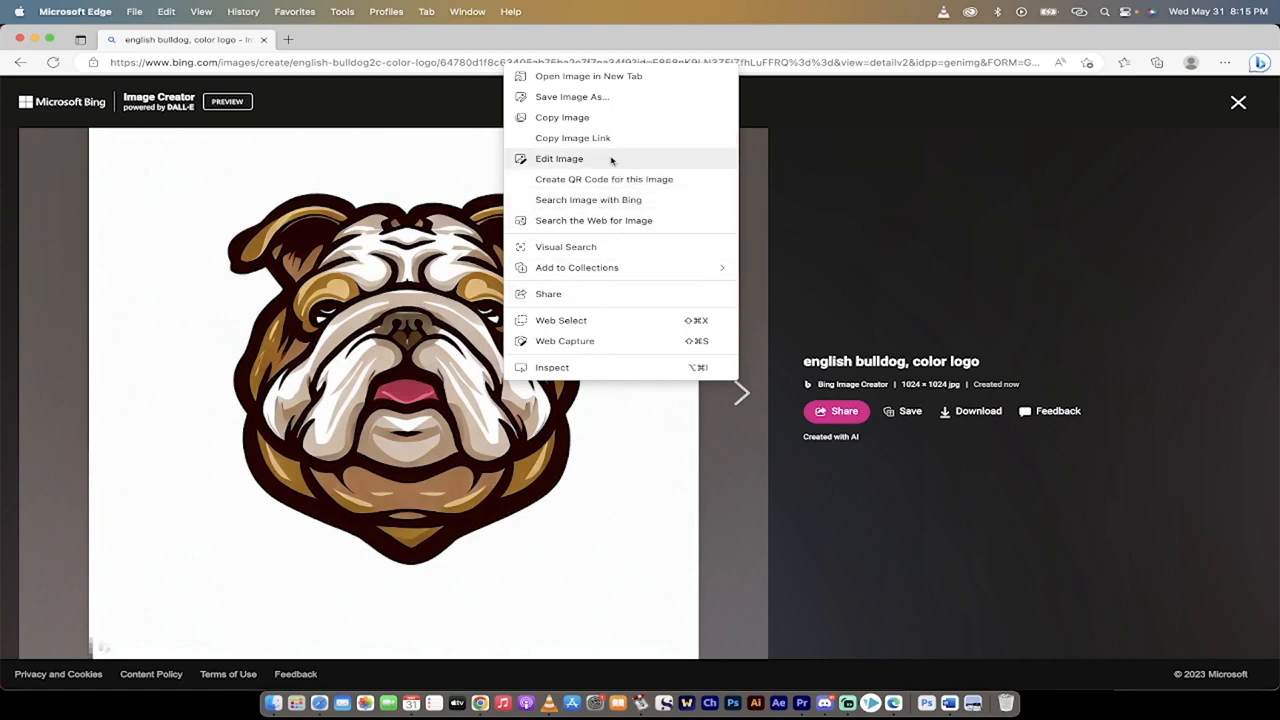
left_click(559, 158)
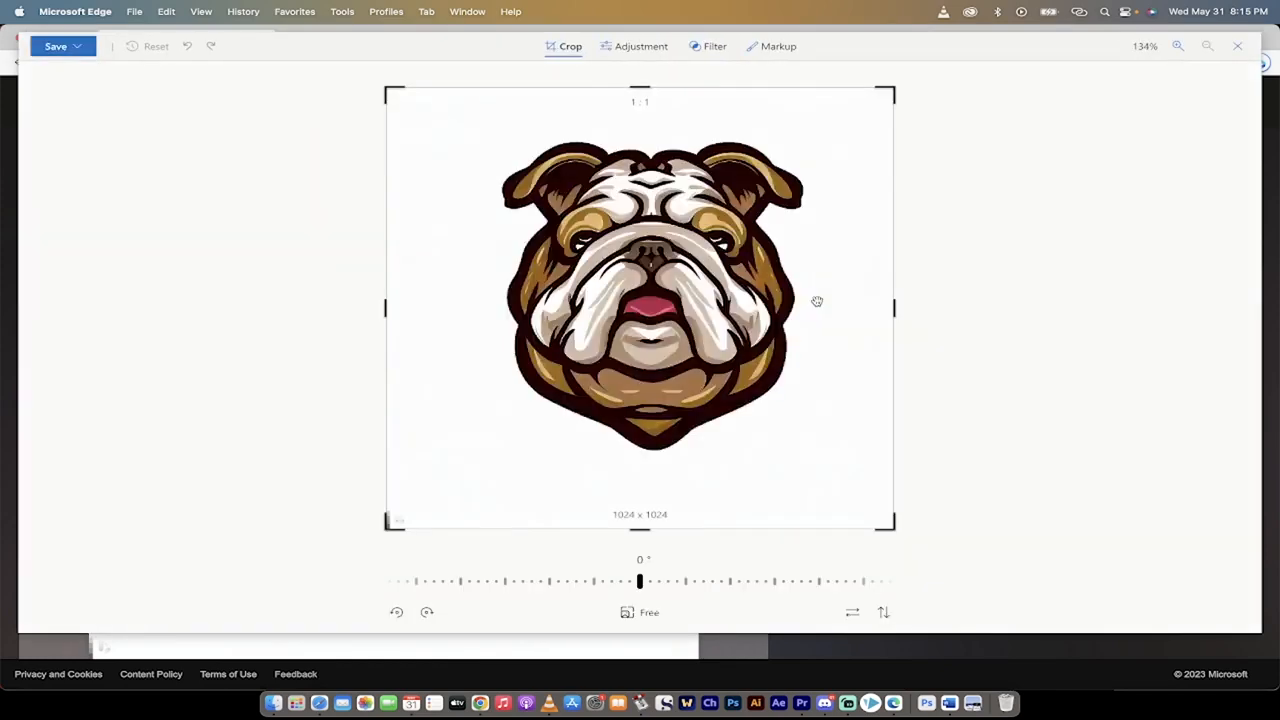
left_click(627, 52)
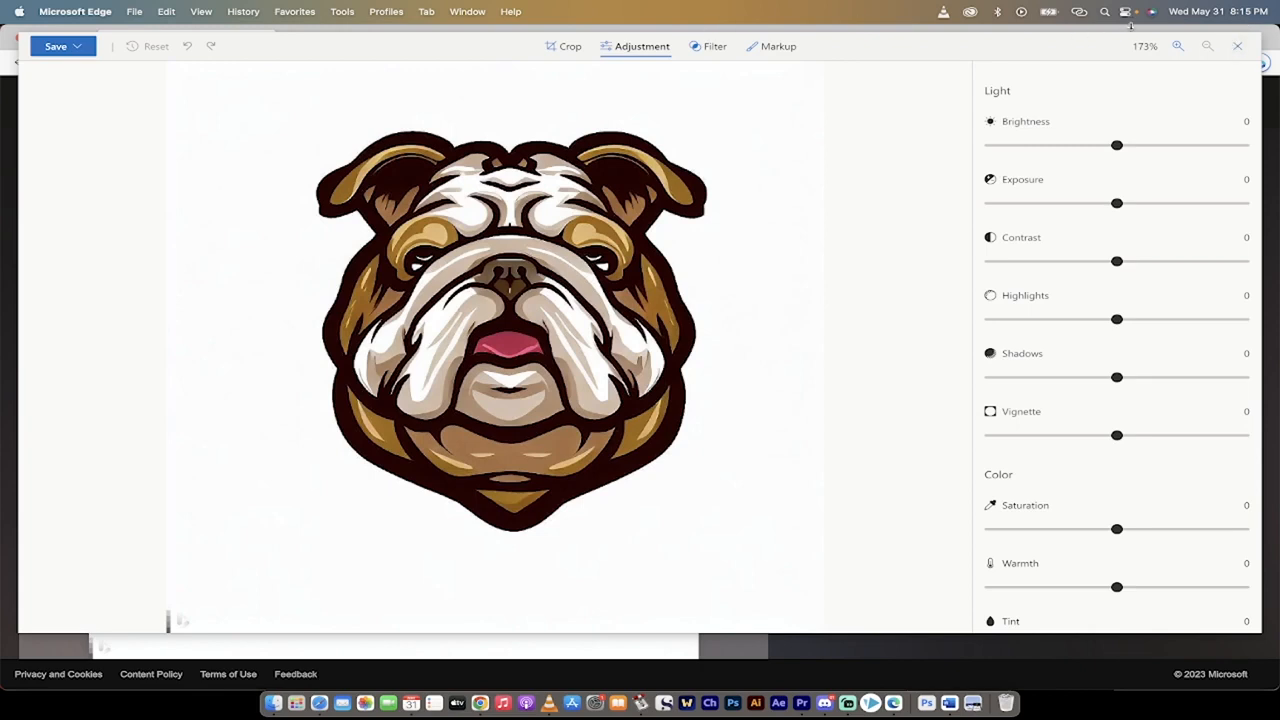
left_click(1240, 48)
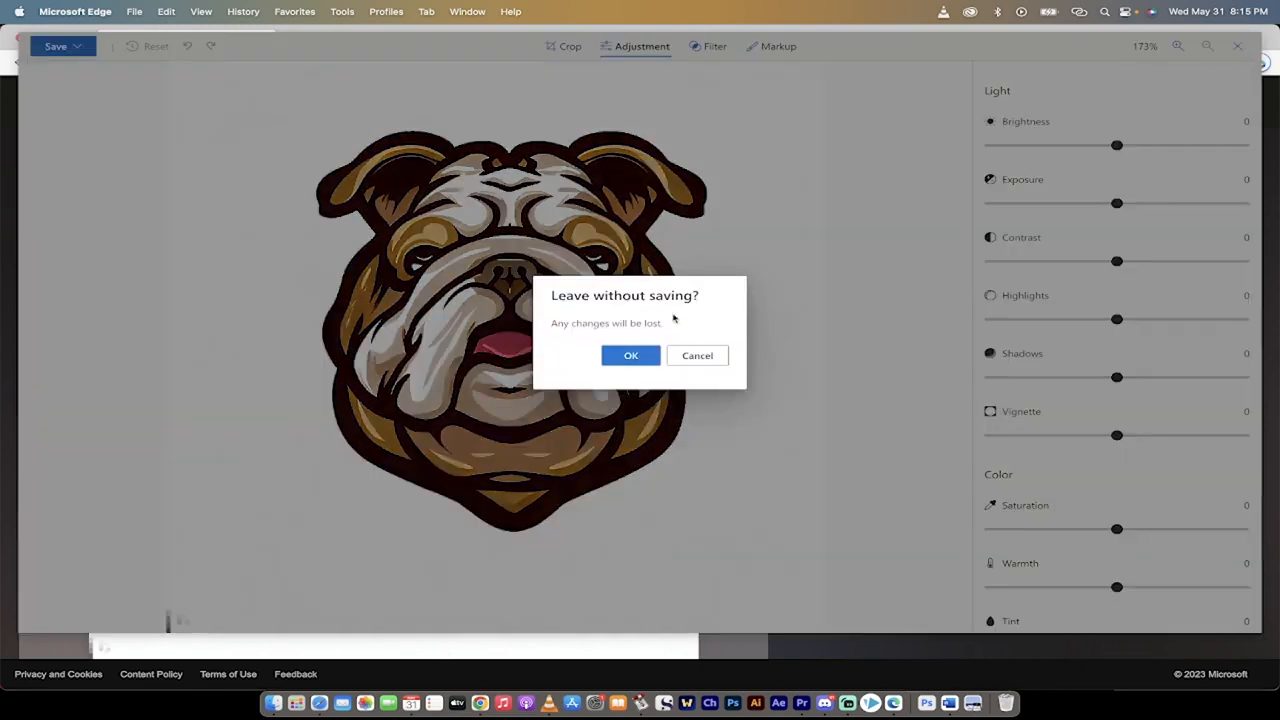
left_click(634, 357)
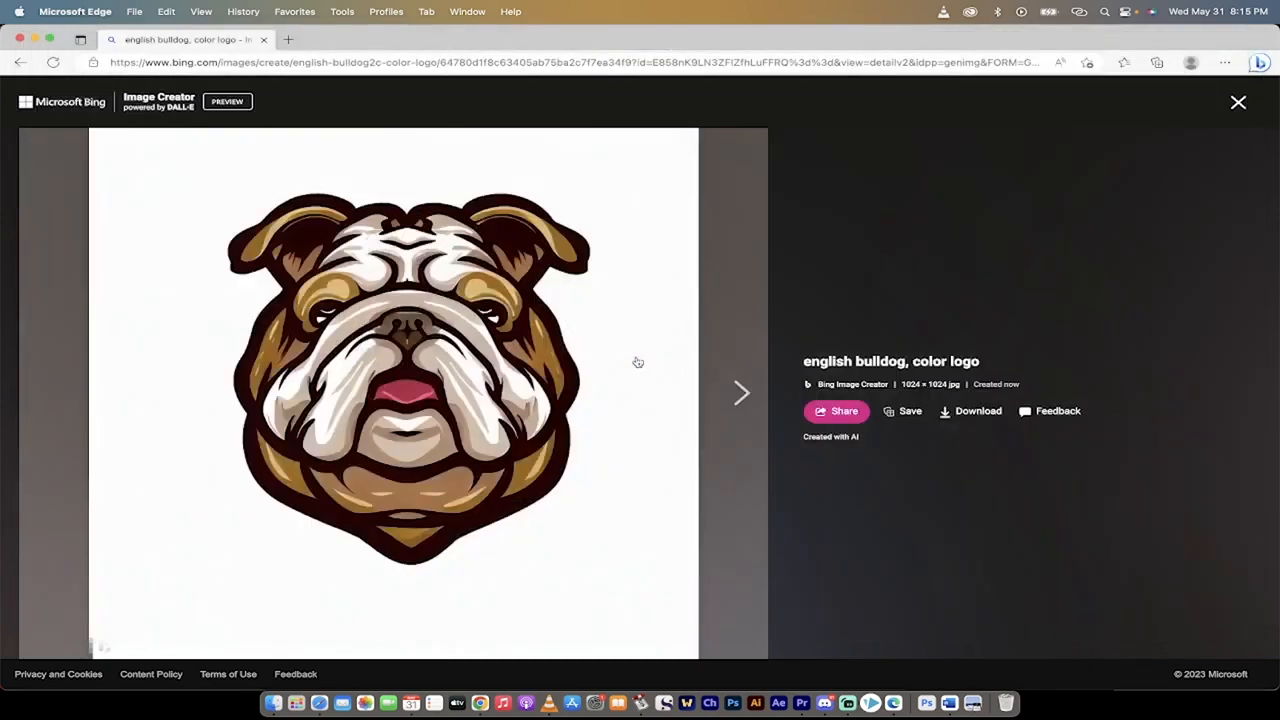
Step: Download the bulldog logo again and show the new JPEG in the Downloads folder
left_click(955, 411)
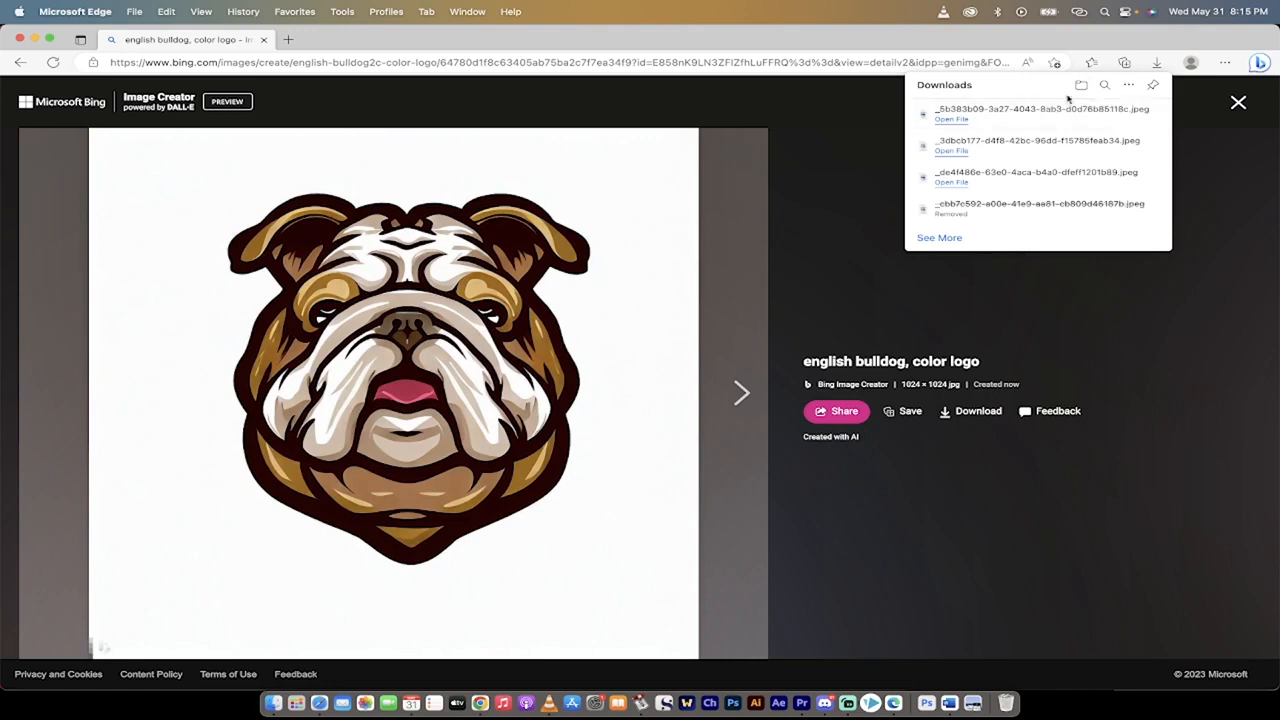
mouse_move(1078, 108)
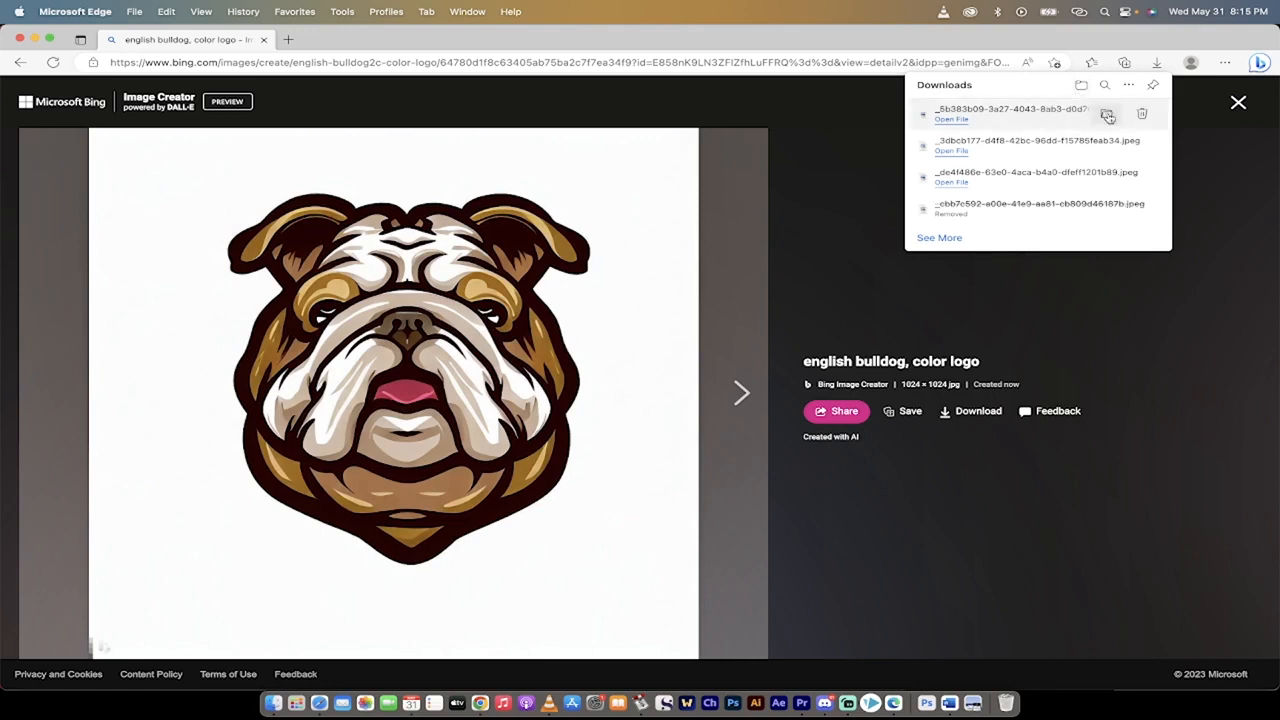
left_click(1107, 116)
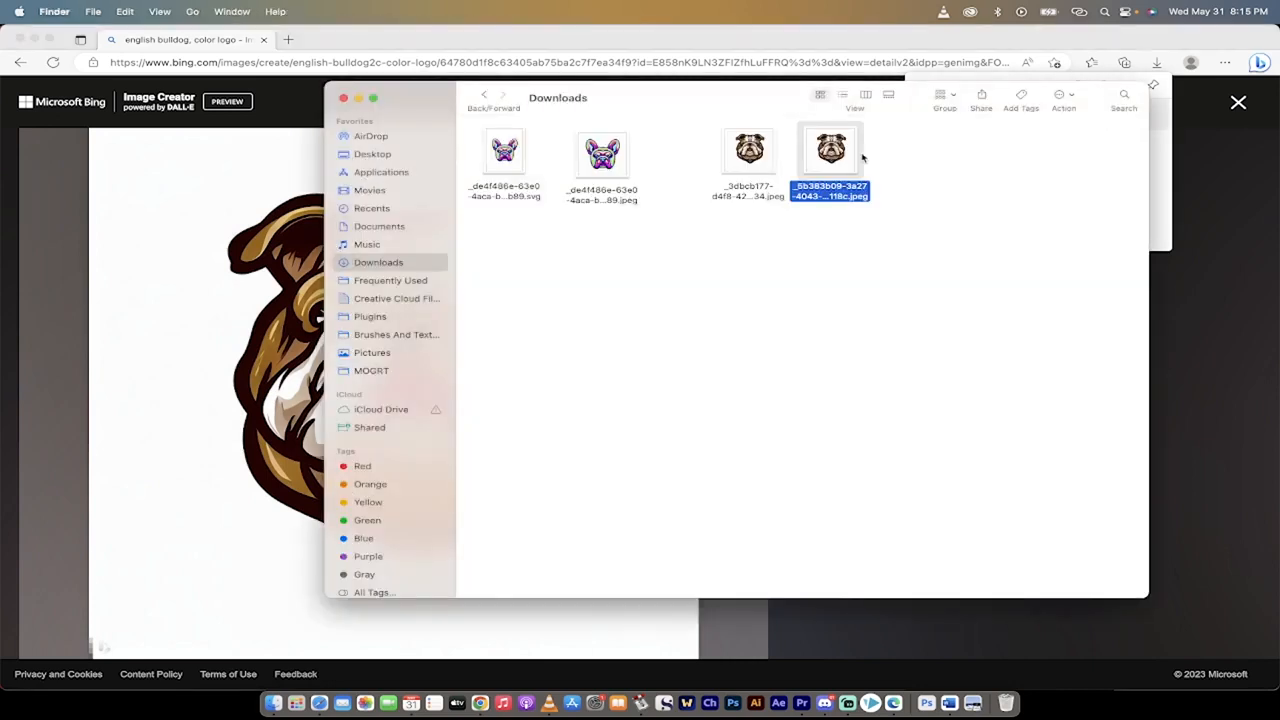
left_click_drag(830, 162, 840, 170)
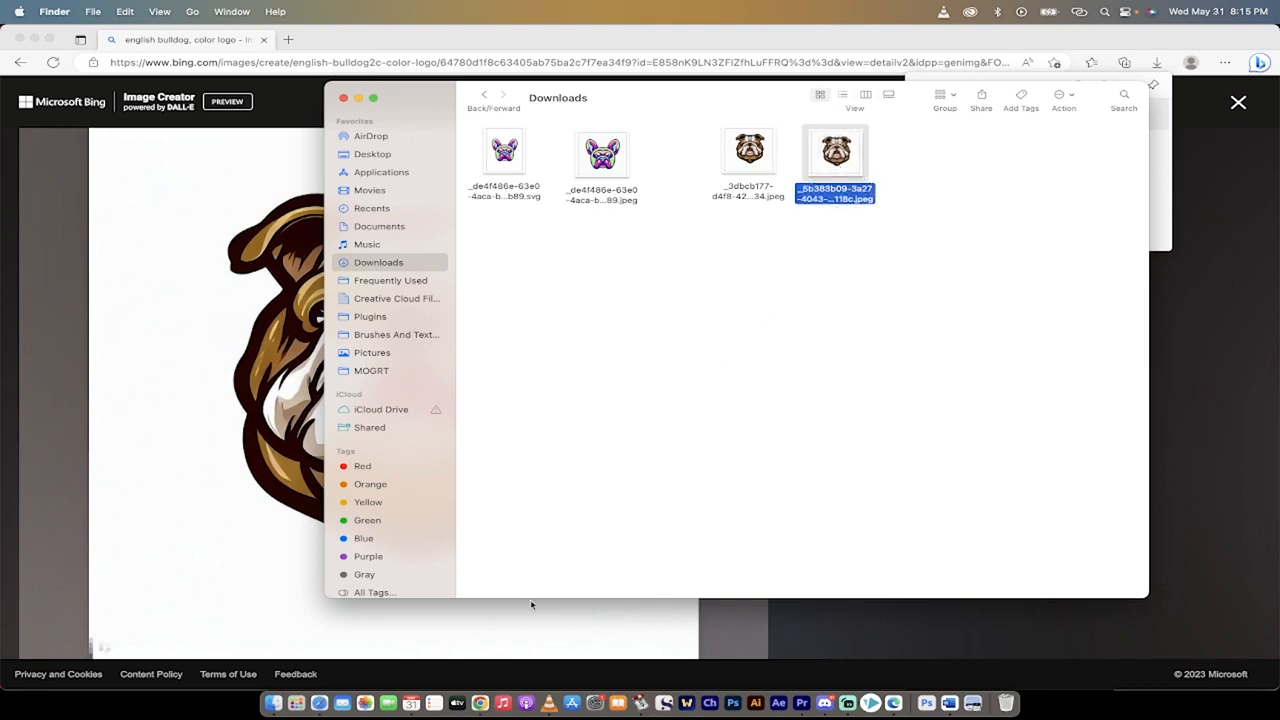
Step: Switch to Vectorizer.AI in Chrome and upload the newest bulldog JPEG from the Downloads folder for vectorizing
left_click(480, 705)
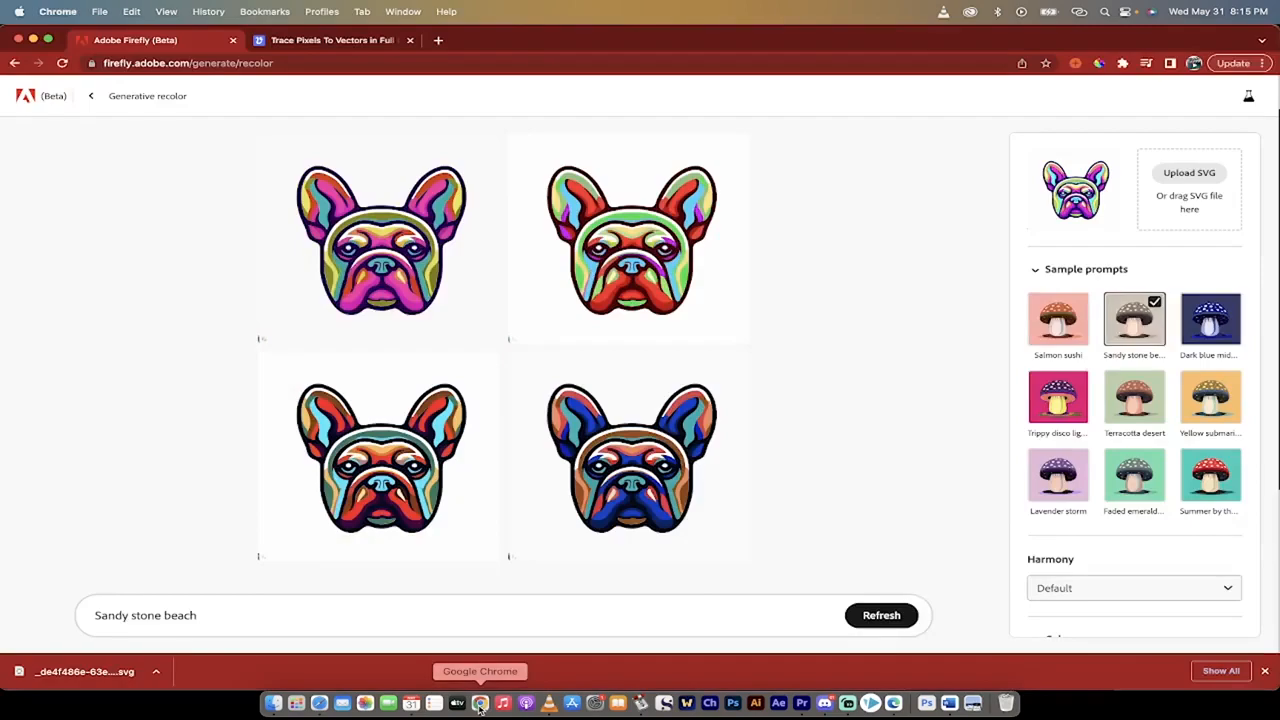
left_click(334, 42)
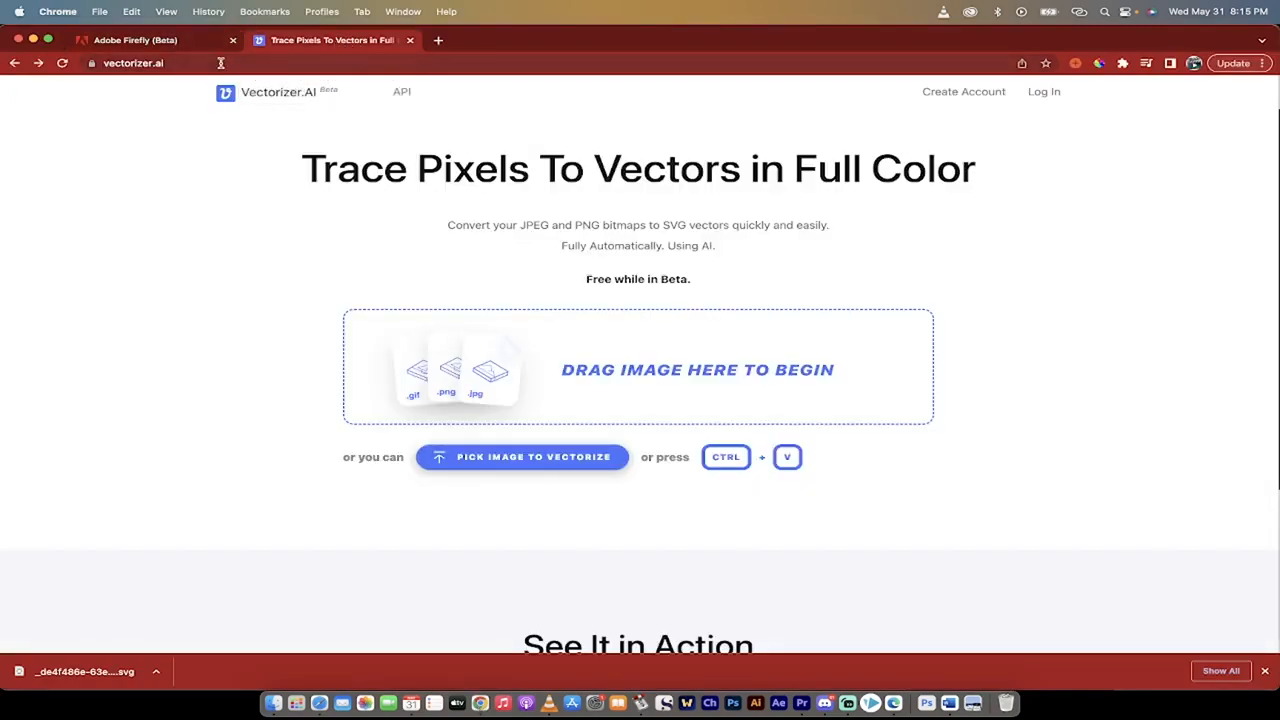
left_click(176, 63)
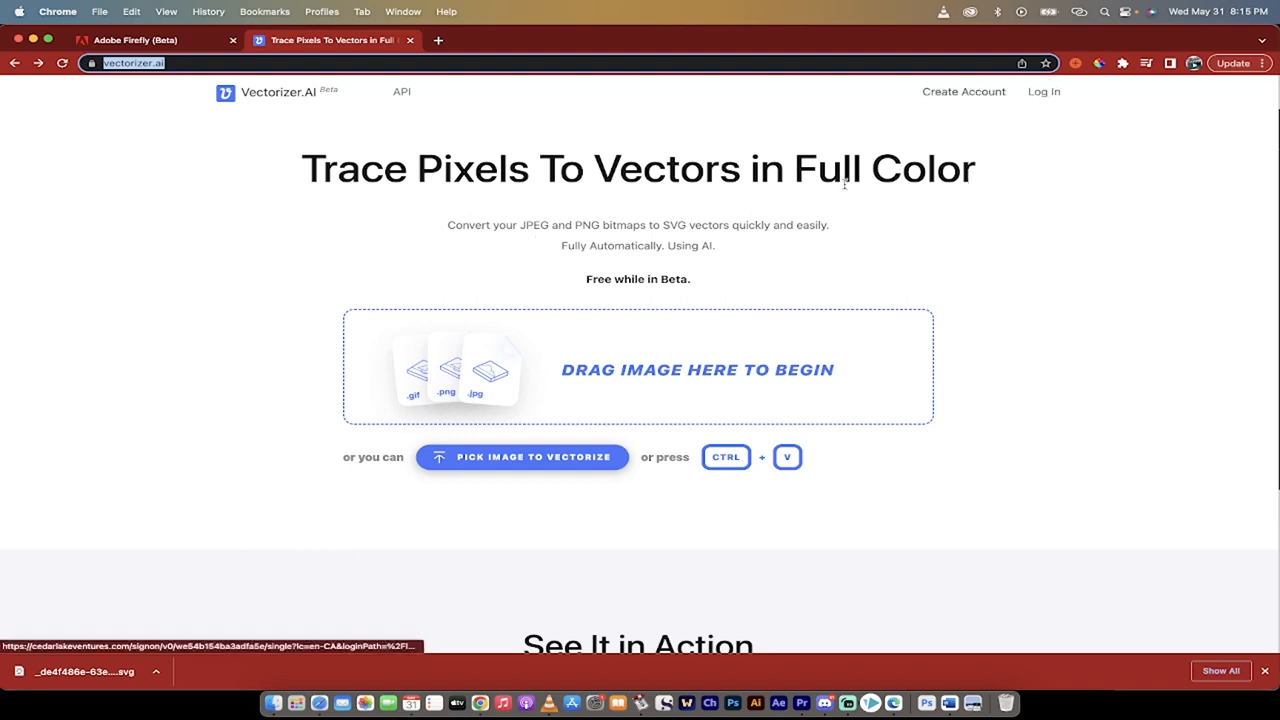
left_click(275, 707)
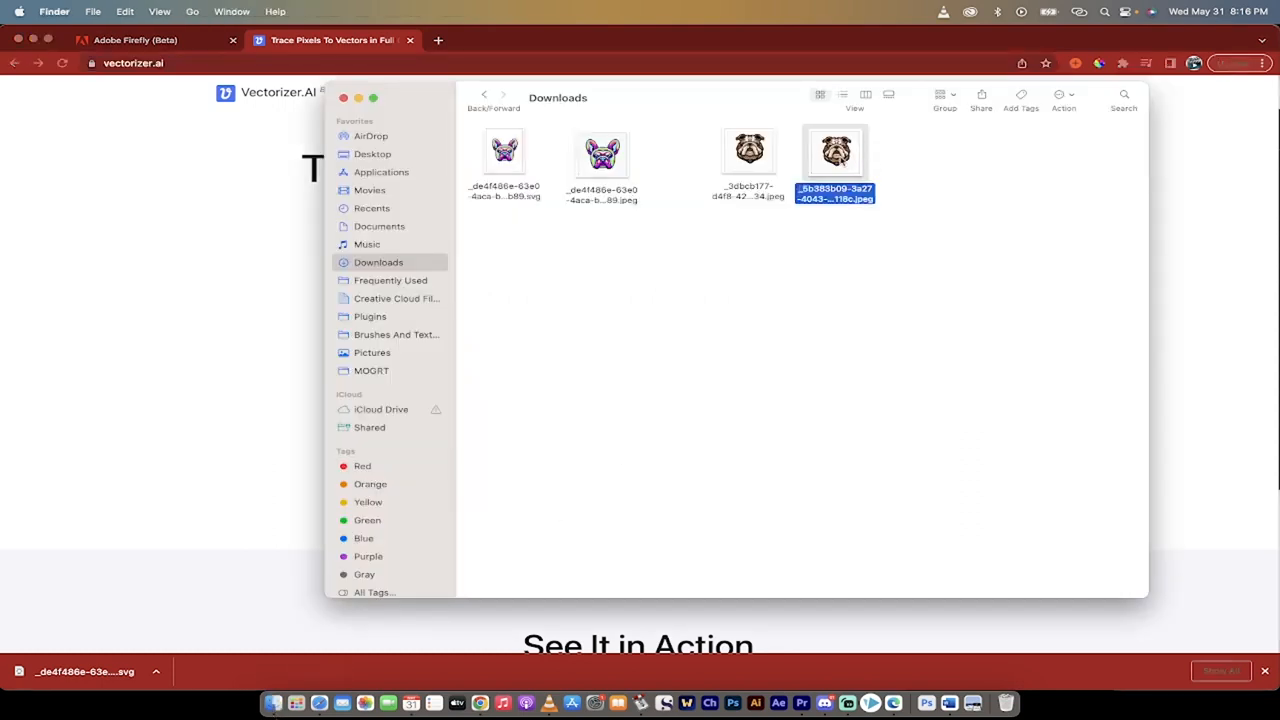
left_click_drag(842, 160, 574, 348)
key("super+Tab")
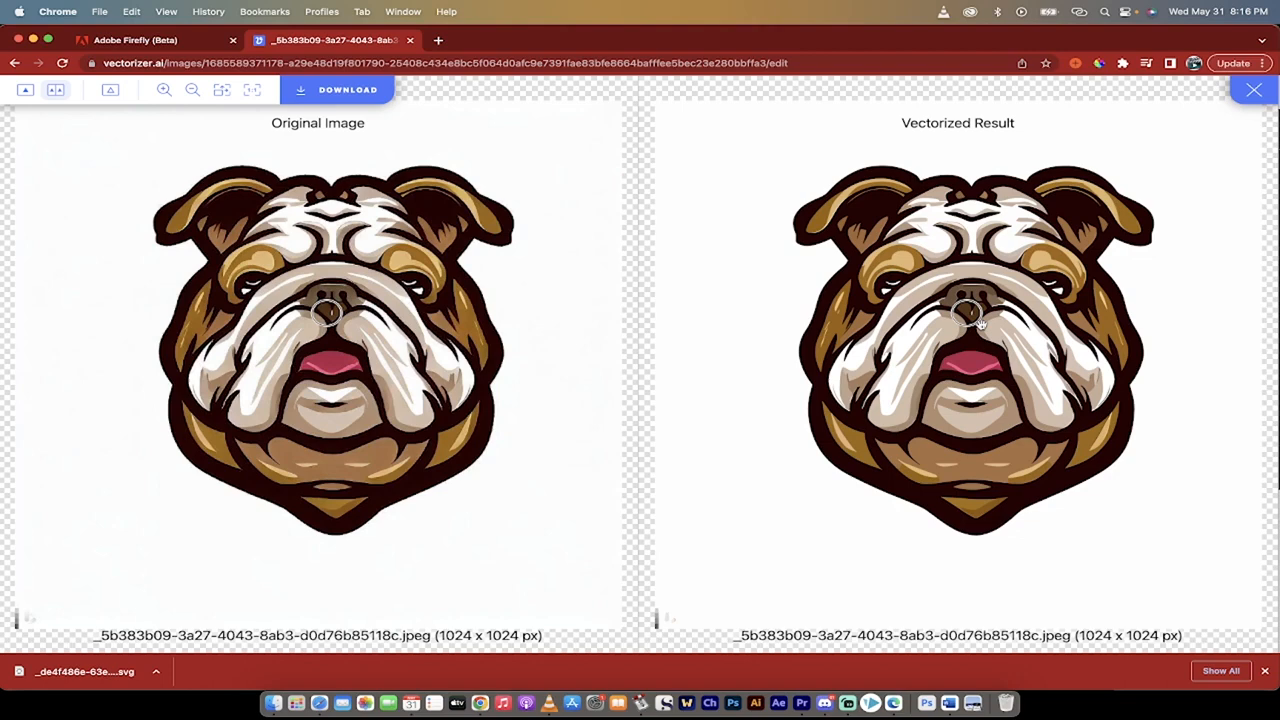
Step: Download the vectorized bulldog as an SVG 1.1 file and show it in the Downloads folder
left_click(301, 94)
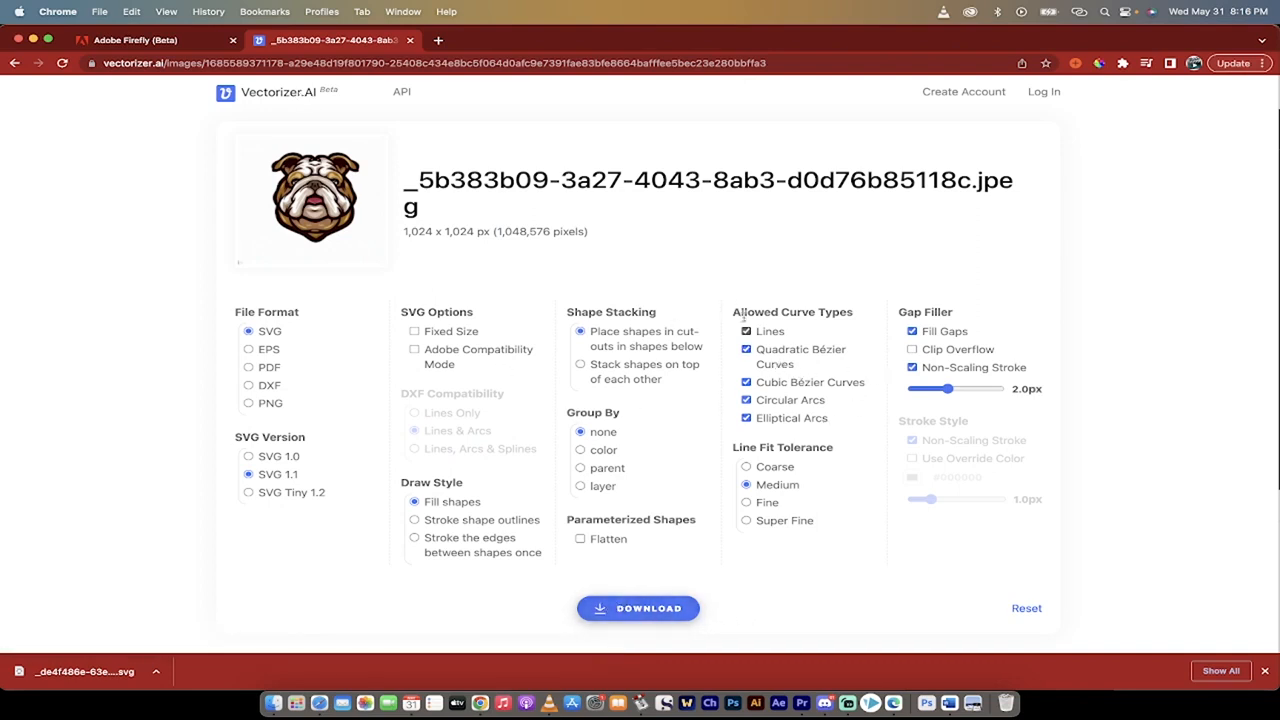
left_click(630, 608)
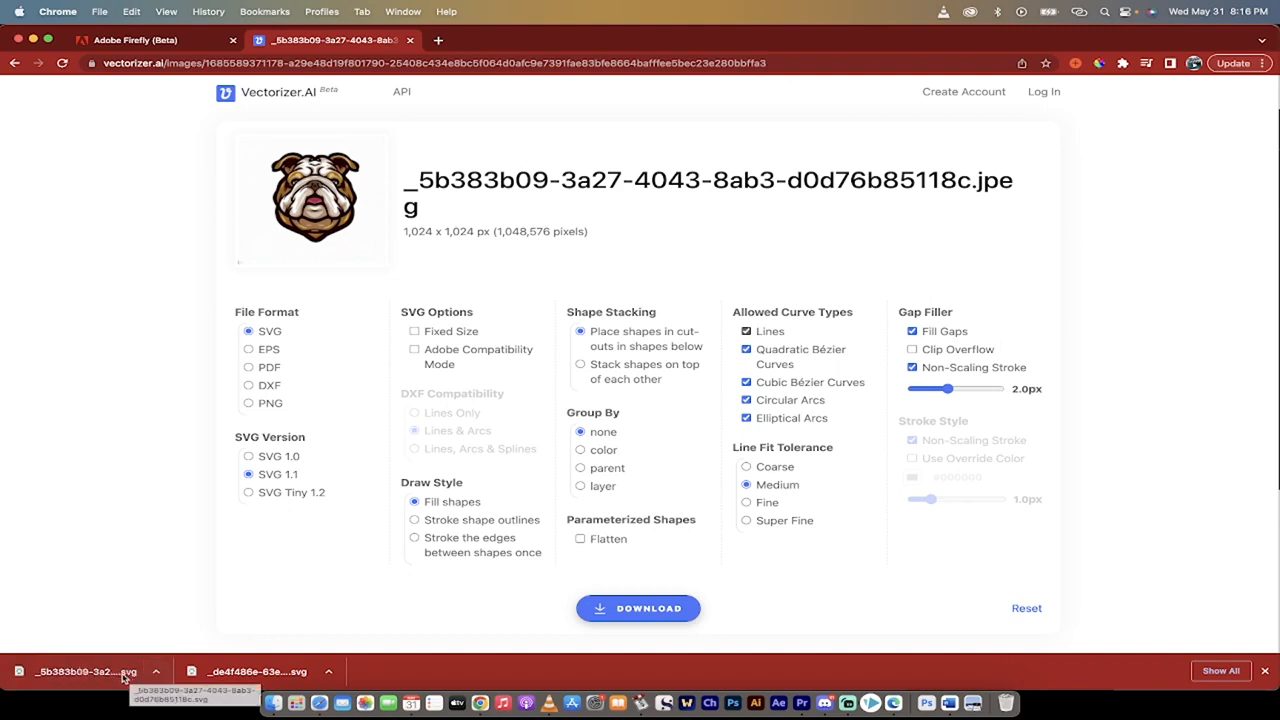
left_click(156, 671)
left_click(195, 656)
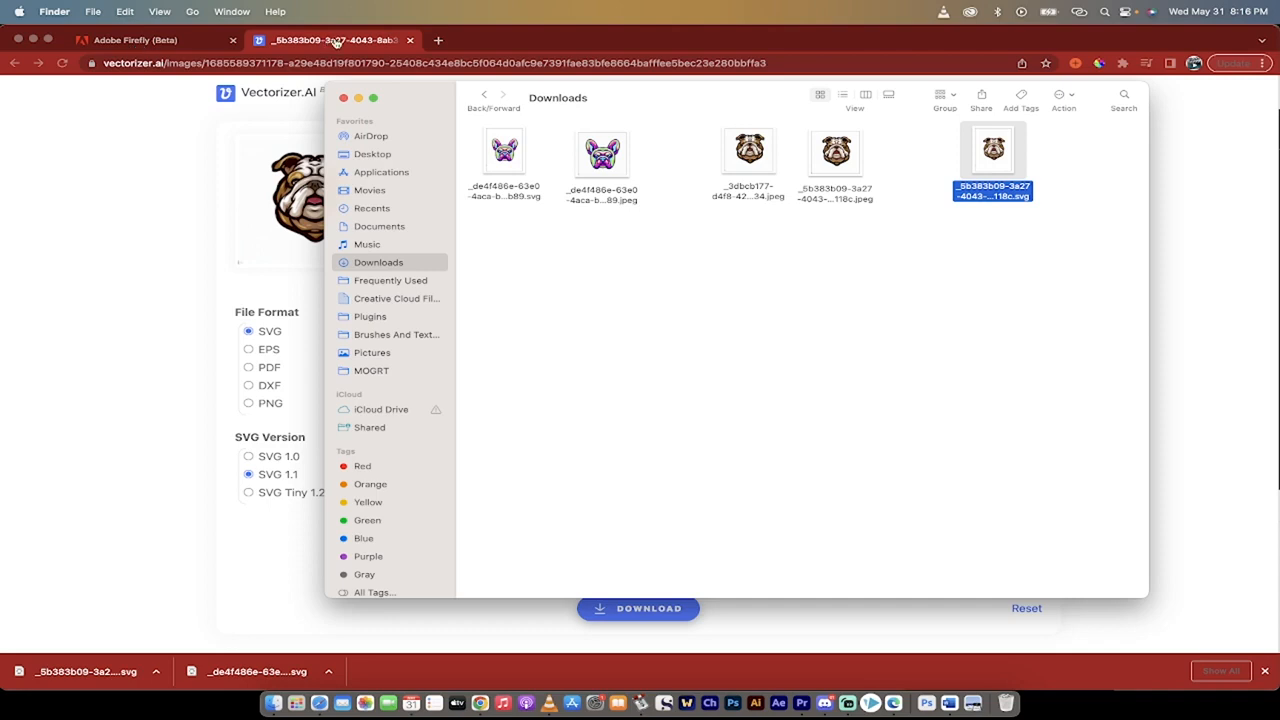
Step: Switch to Adobe Firefly, leave the existing French bulldog recolor, and start Generative recolor anew from the home page
left_click(130, 46)
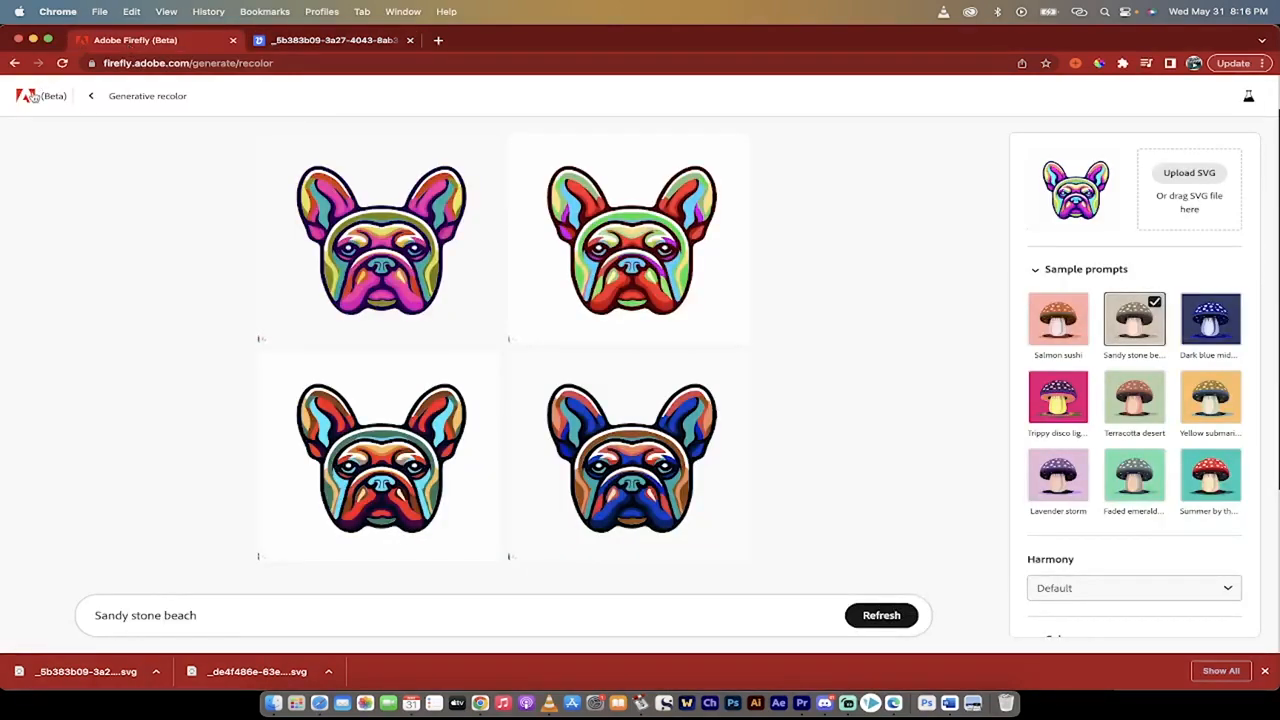
left_click(90, 96)
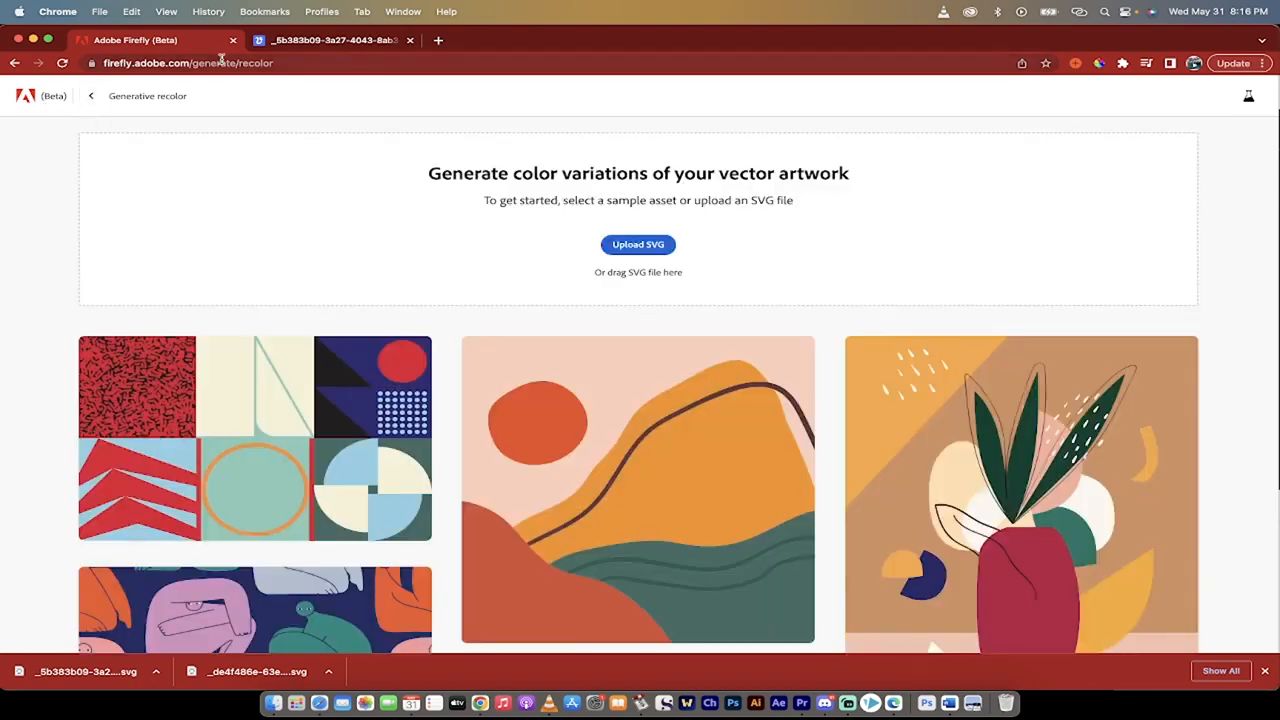
left_click(90, 96)
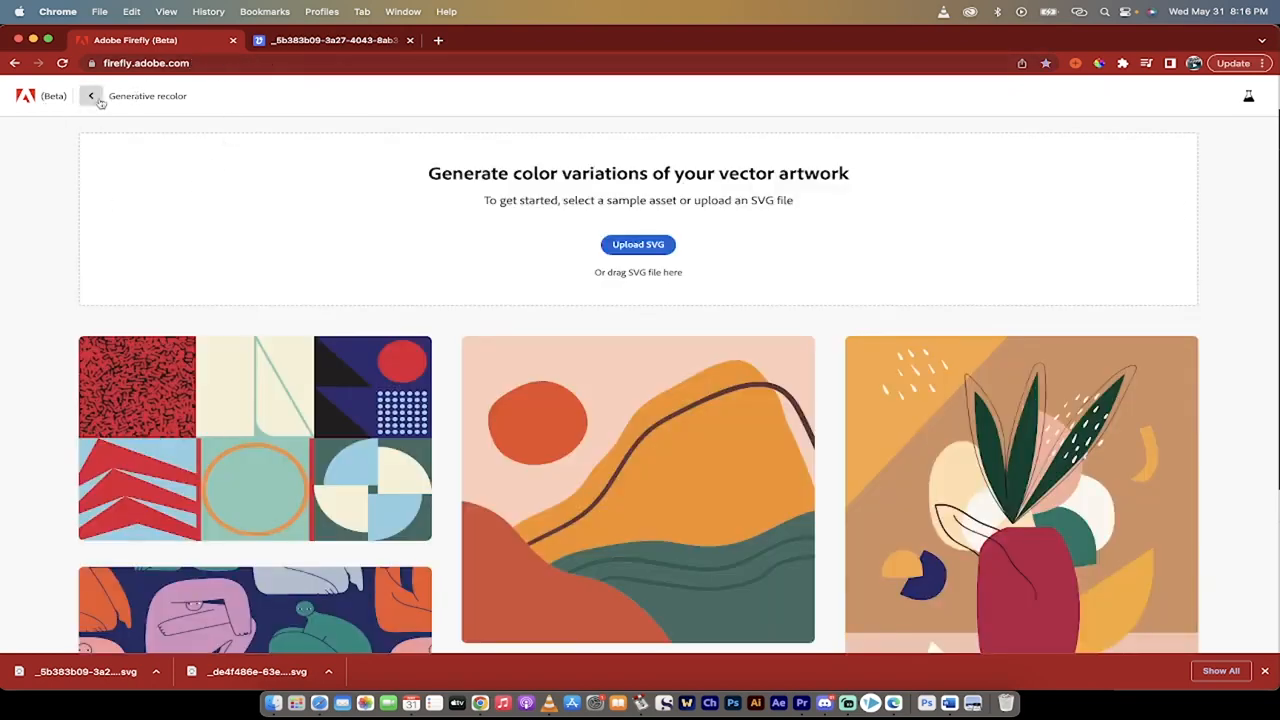
type("ainting of mountains and trees")
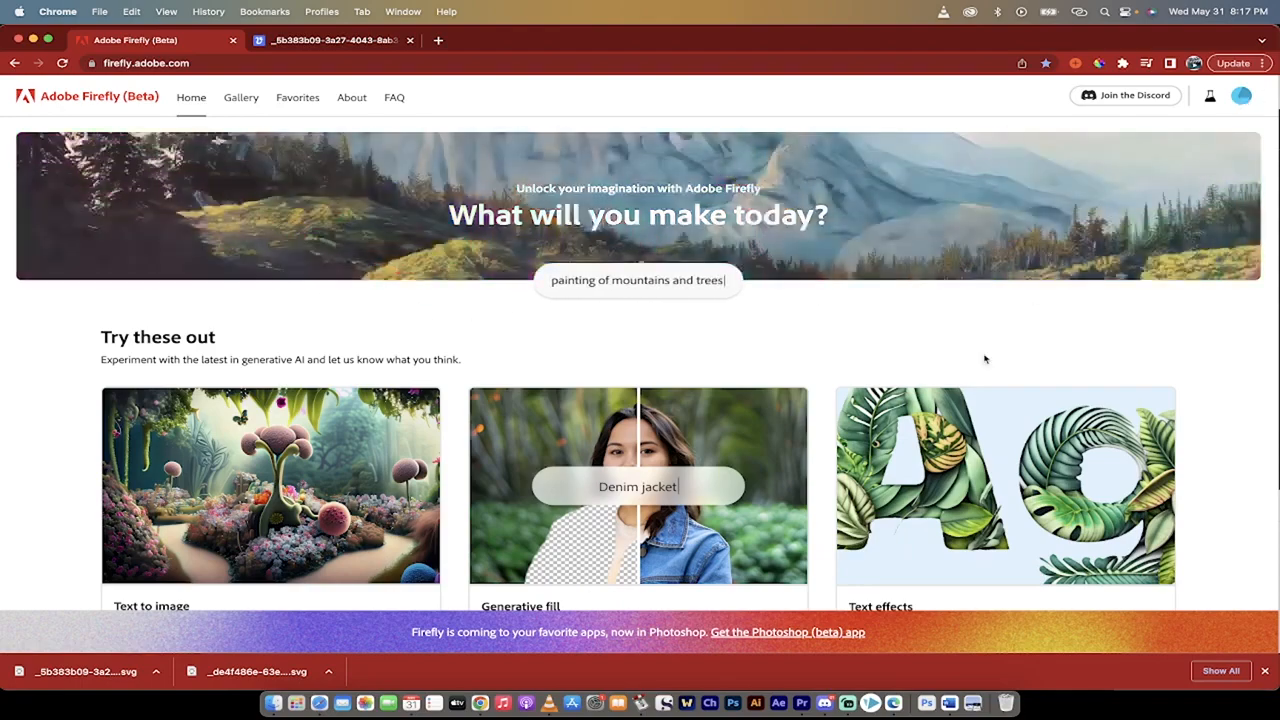
scroll(985, 359, "down", 2)
scroll(985, 359, "up", 3)
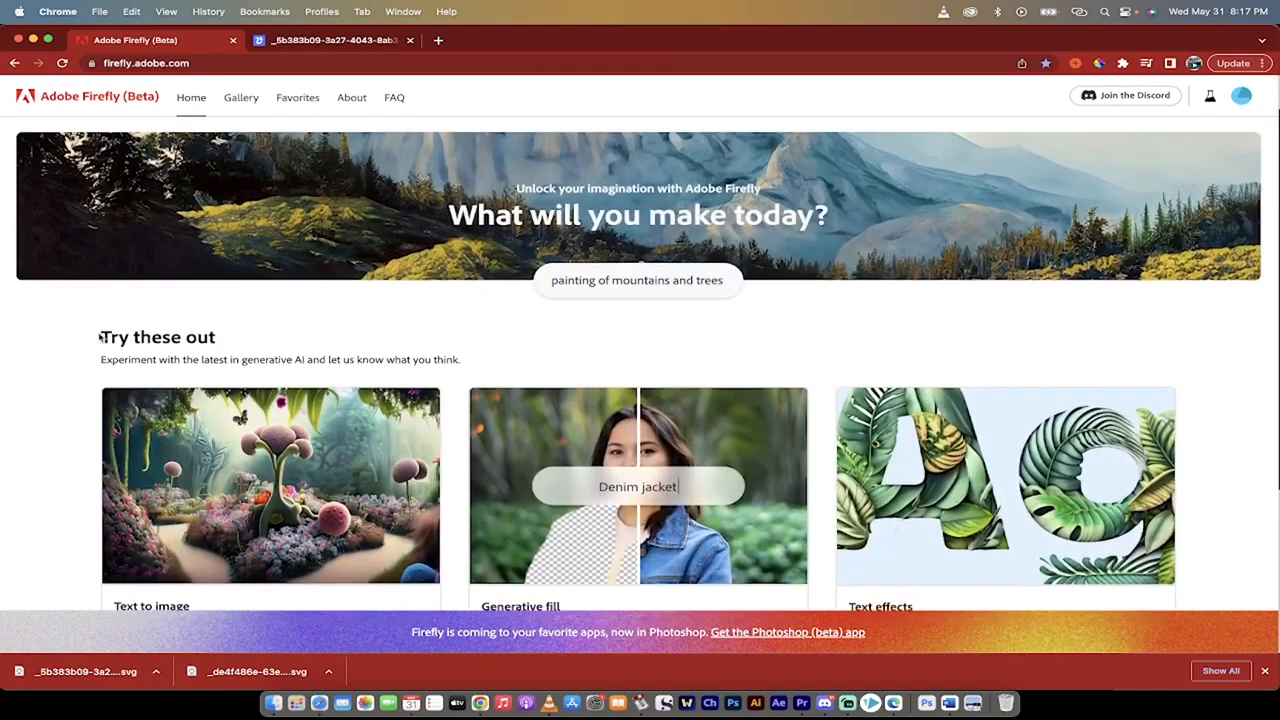
scroll(359, 403, "down", 4)
scroll(580, 371, "down", 7)
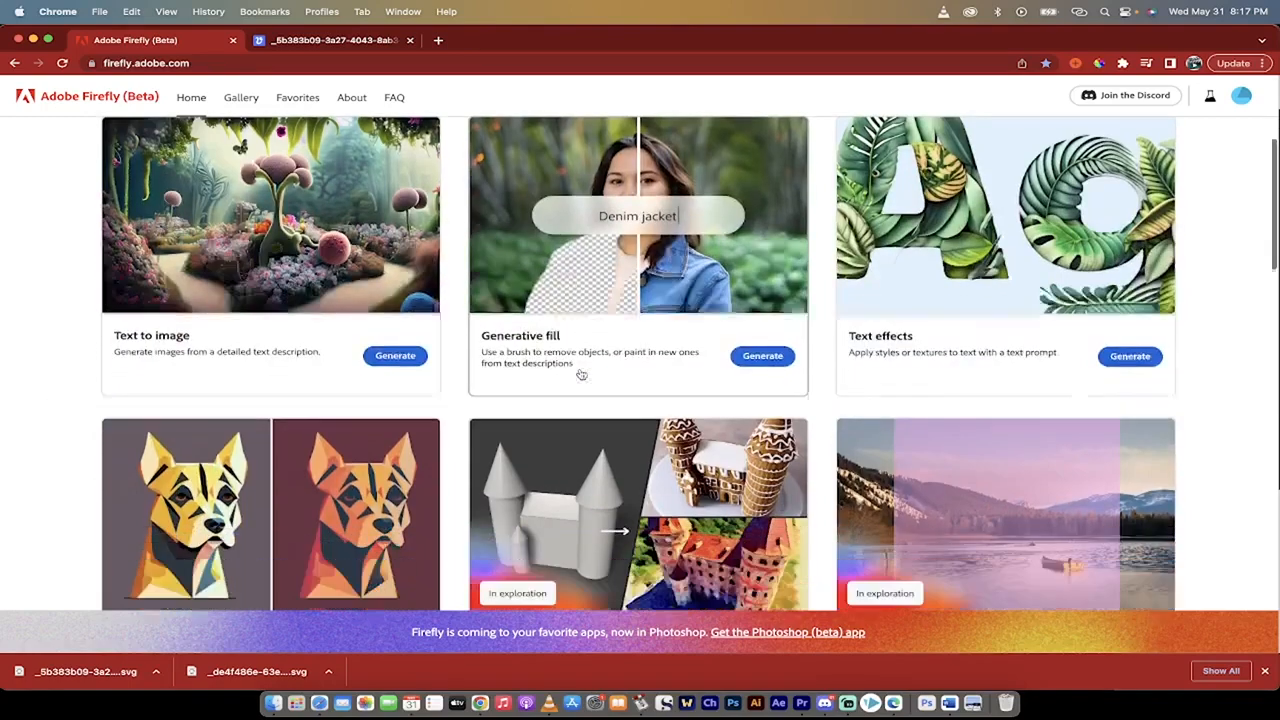
scroll(269, 395, "up", 3)
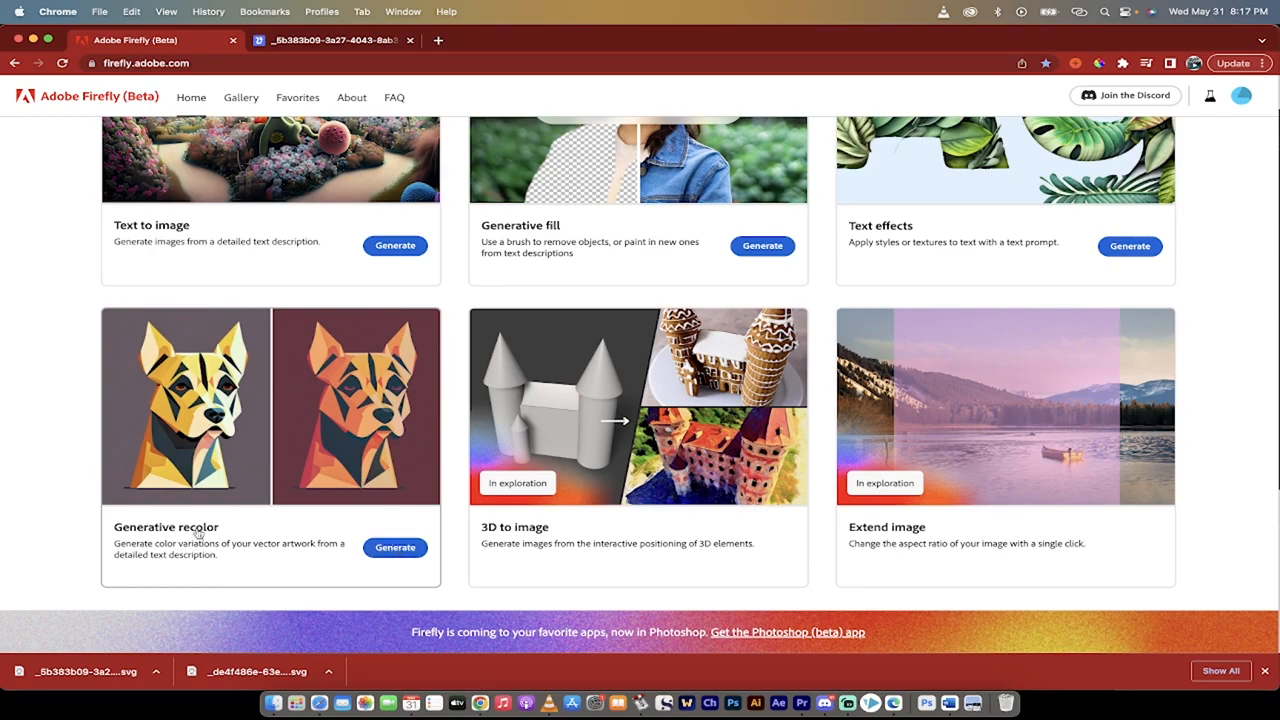
left_click(392, 555)
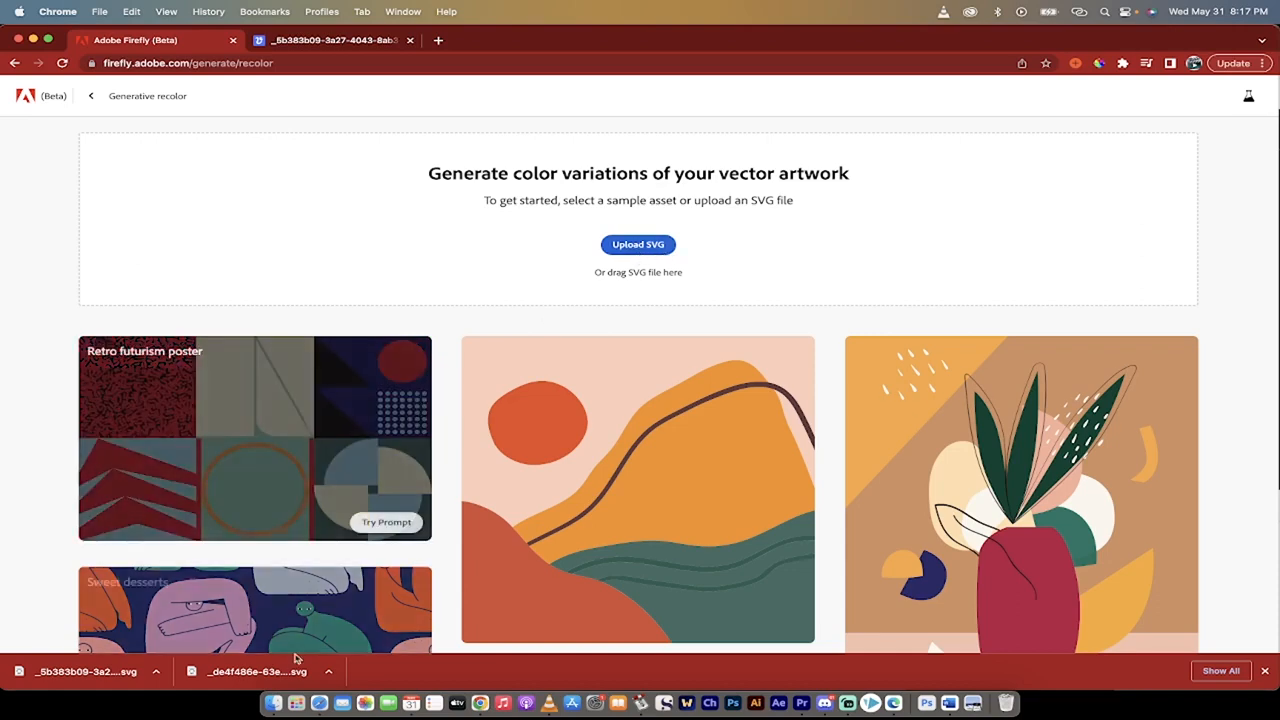
Step: Upload the newest vectorized bulldog SVG from the Downloads folder into Generative recolor
left_click(272, 704)
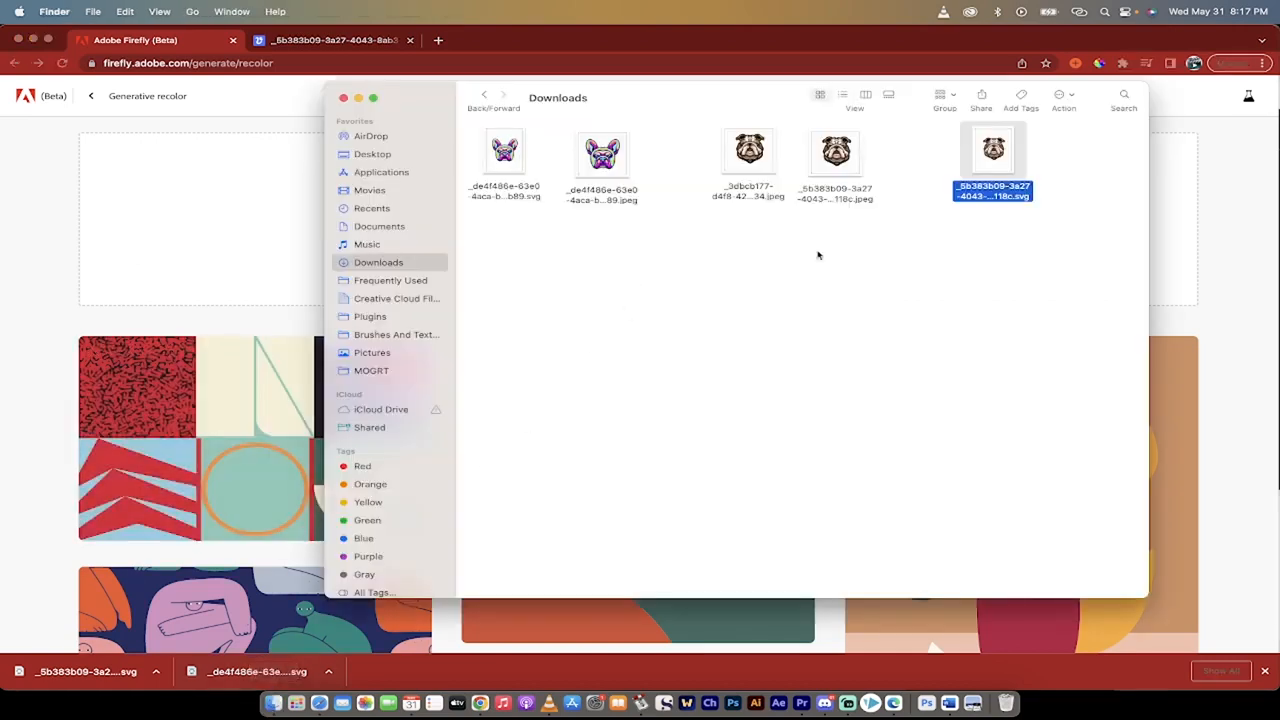
left_click_drag(996, 196, 700, 248)
left_click_drag(678, 247, 662, 250)
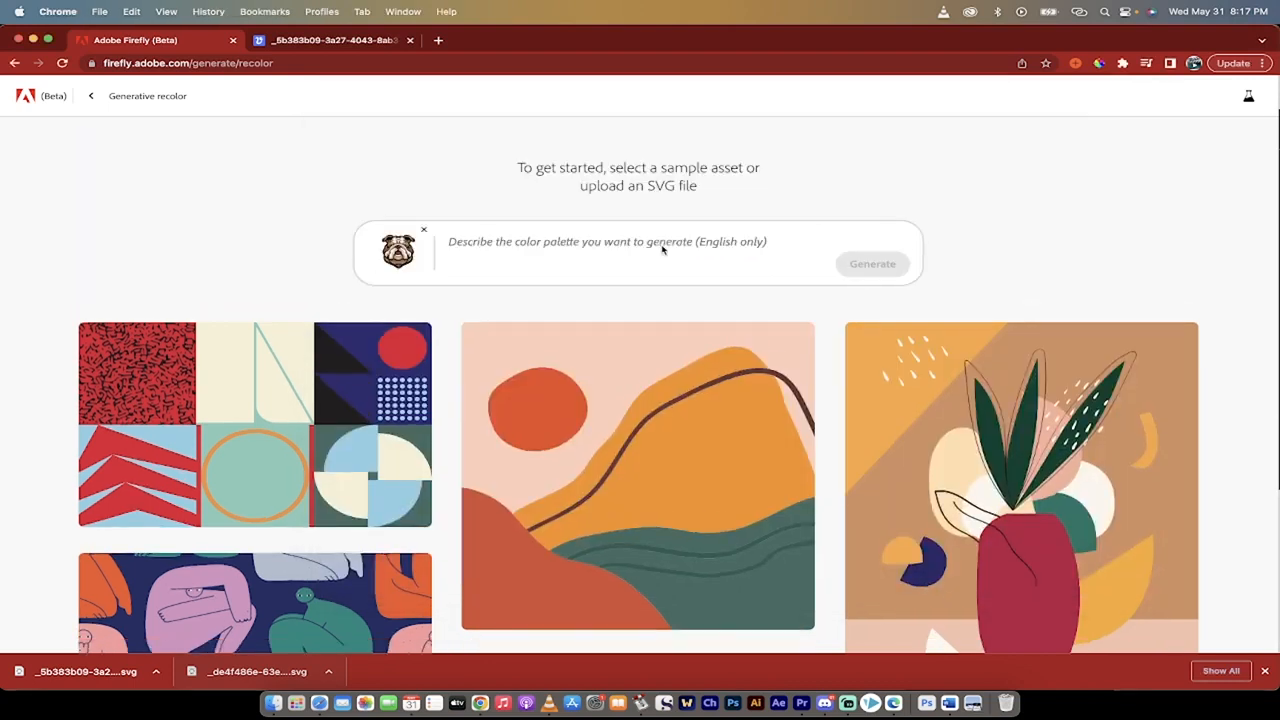
Step: Generate color variations of the bulldog with the palette prompt "Green and blue"
left_click(631, 241)
type("Green and blue")
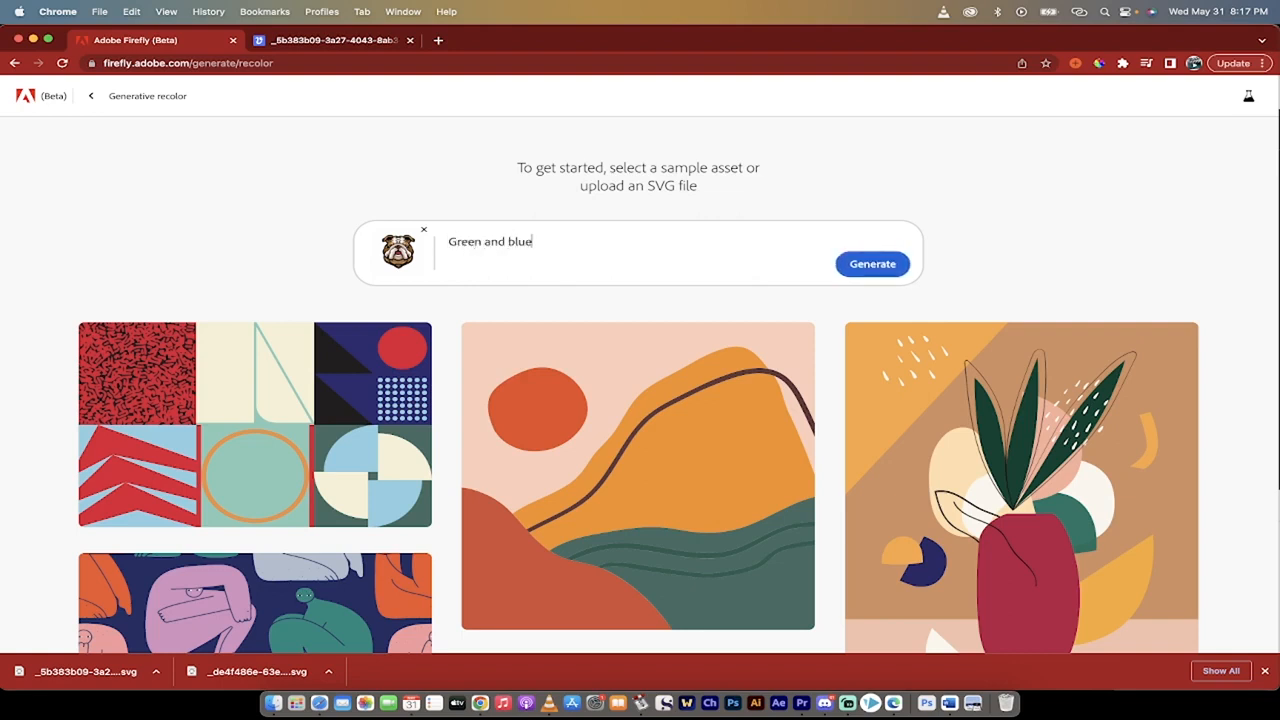
left_click(873, 263)
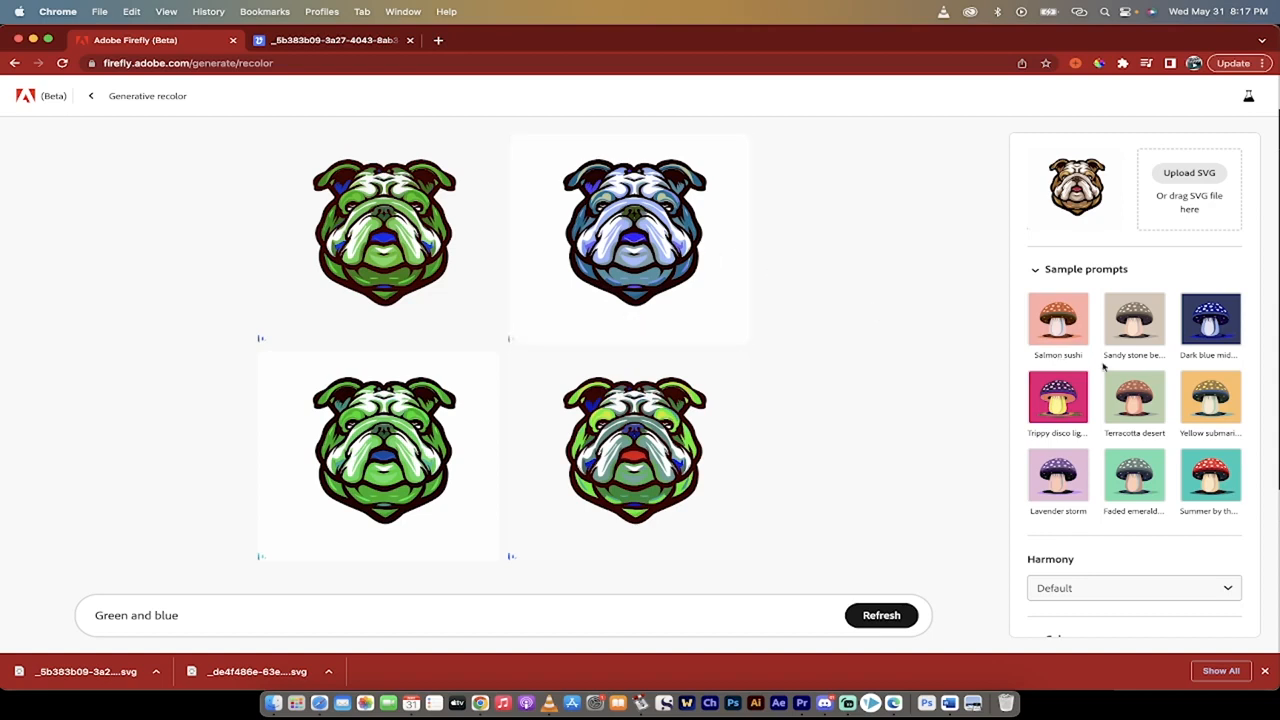
Step: Try the Salmon sushi and Trippy disco lights sample prompts on the bulldog
scroll(1100, 380, "down", 3)
scroll(1087, 320, "up", 2)
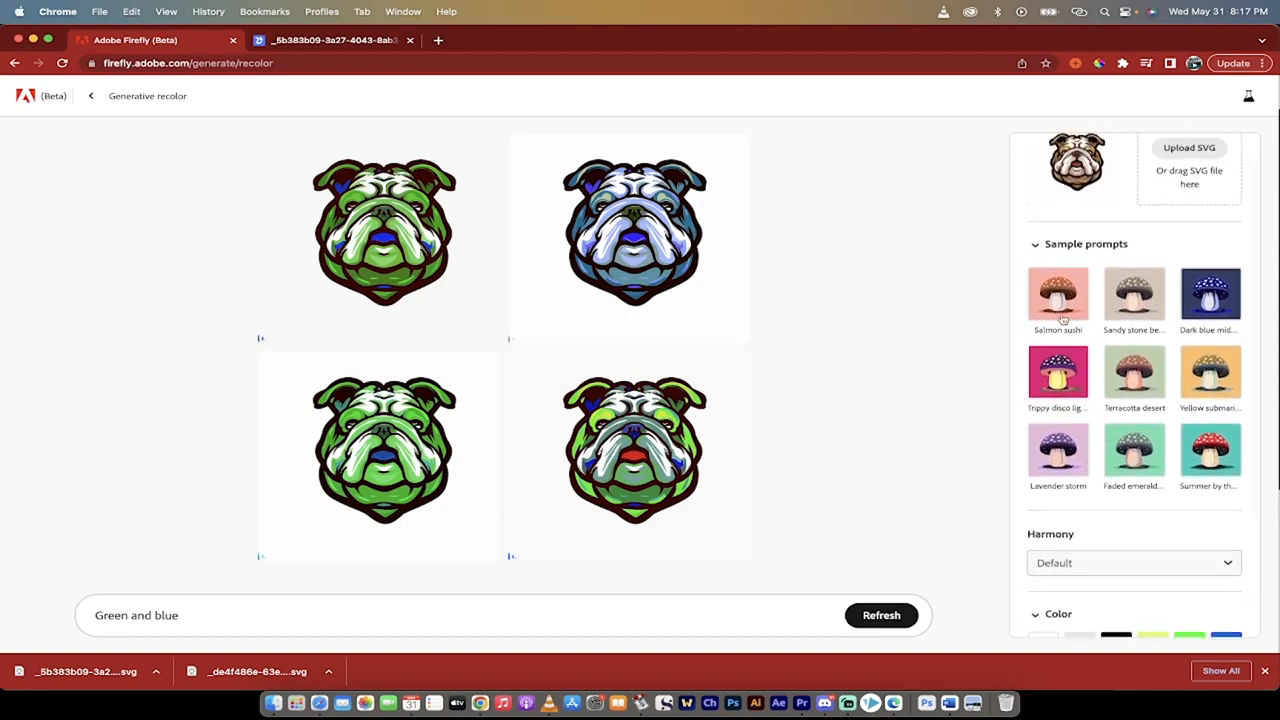
left_click(1066, 318)
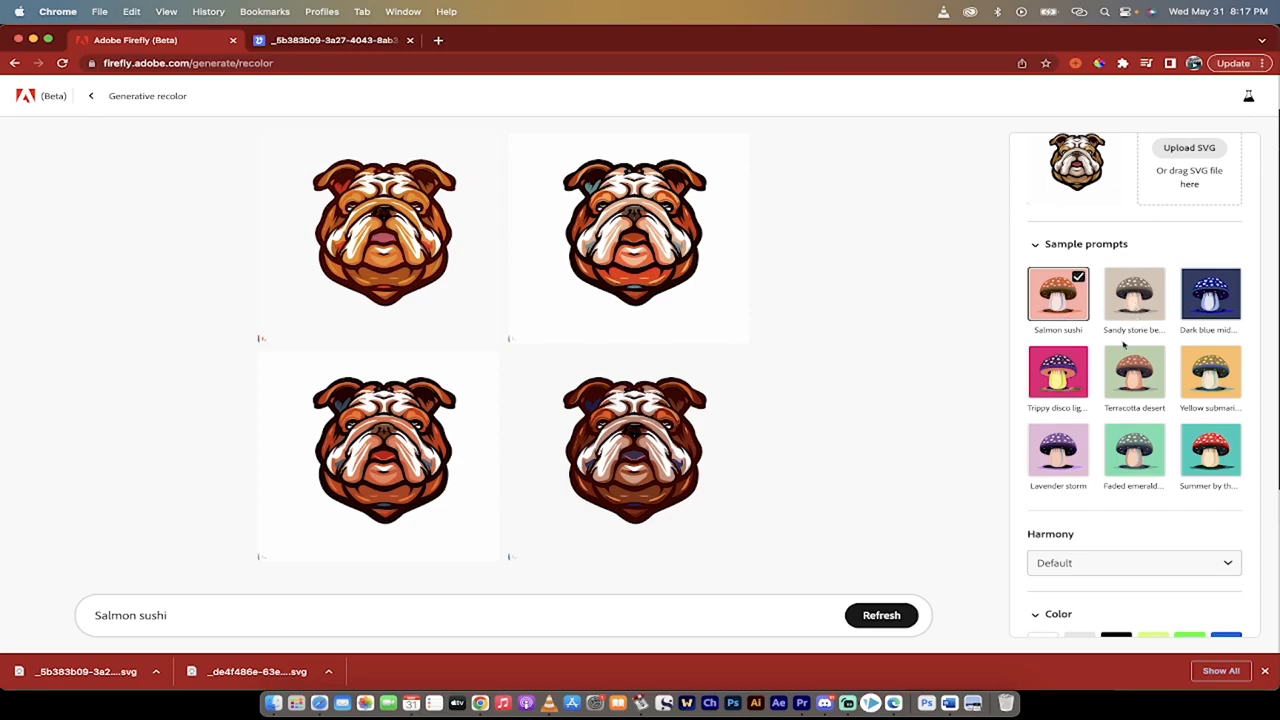
left_click(1058, 380)
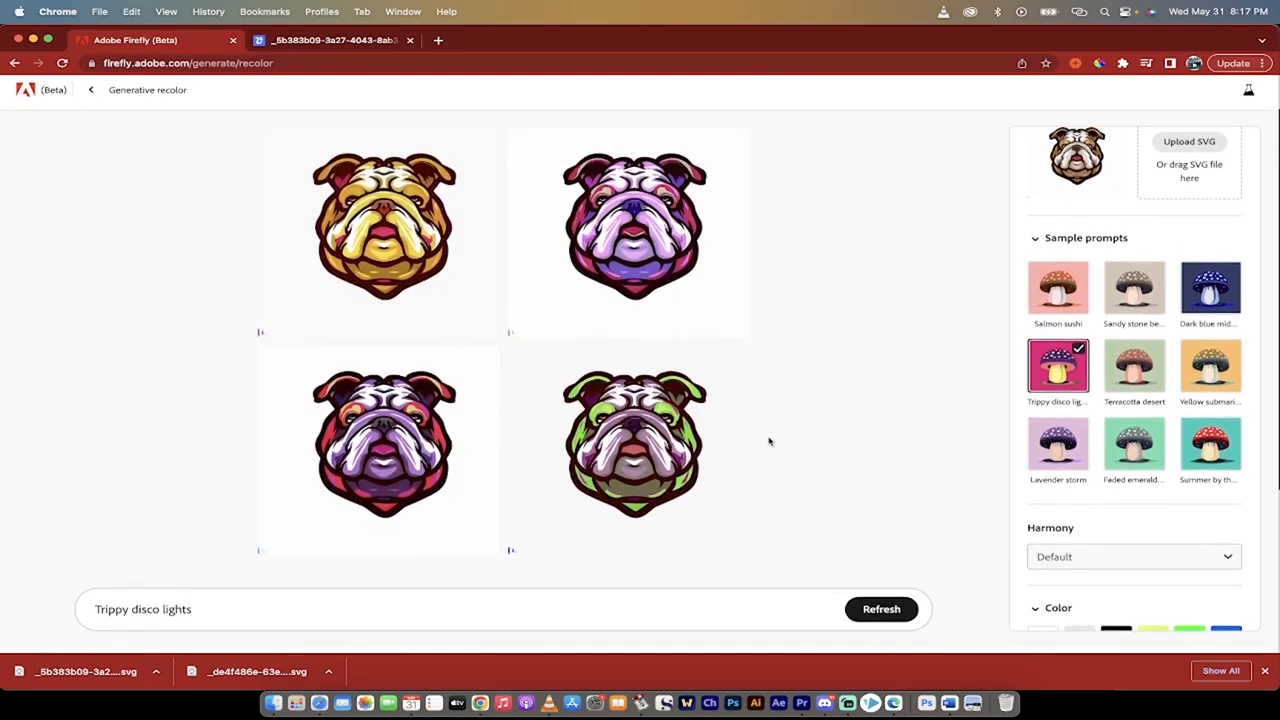
Step: Add Black to the recolor colors, keeping the Default harmony, and apply the Faded emerald city sample prompt
scroll(1048, 392, "down", 3)
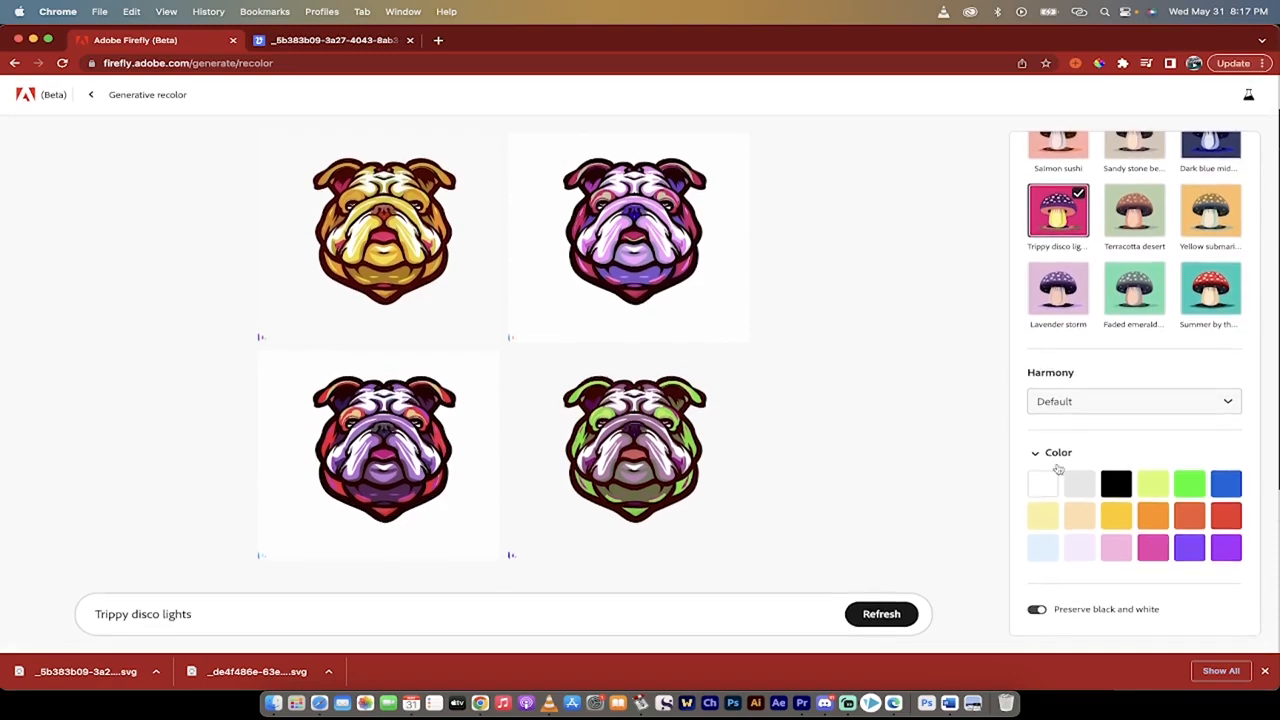
left_click(1118, 487)
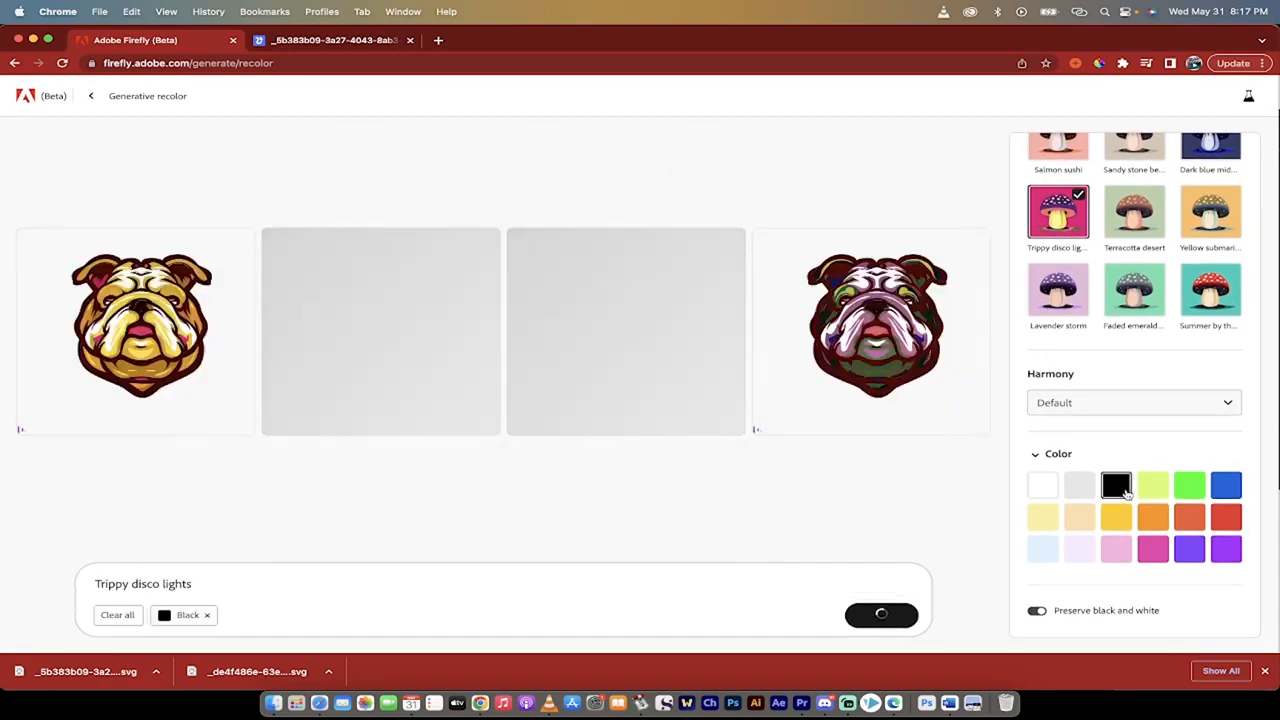
left_click(1111, 405)
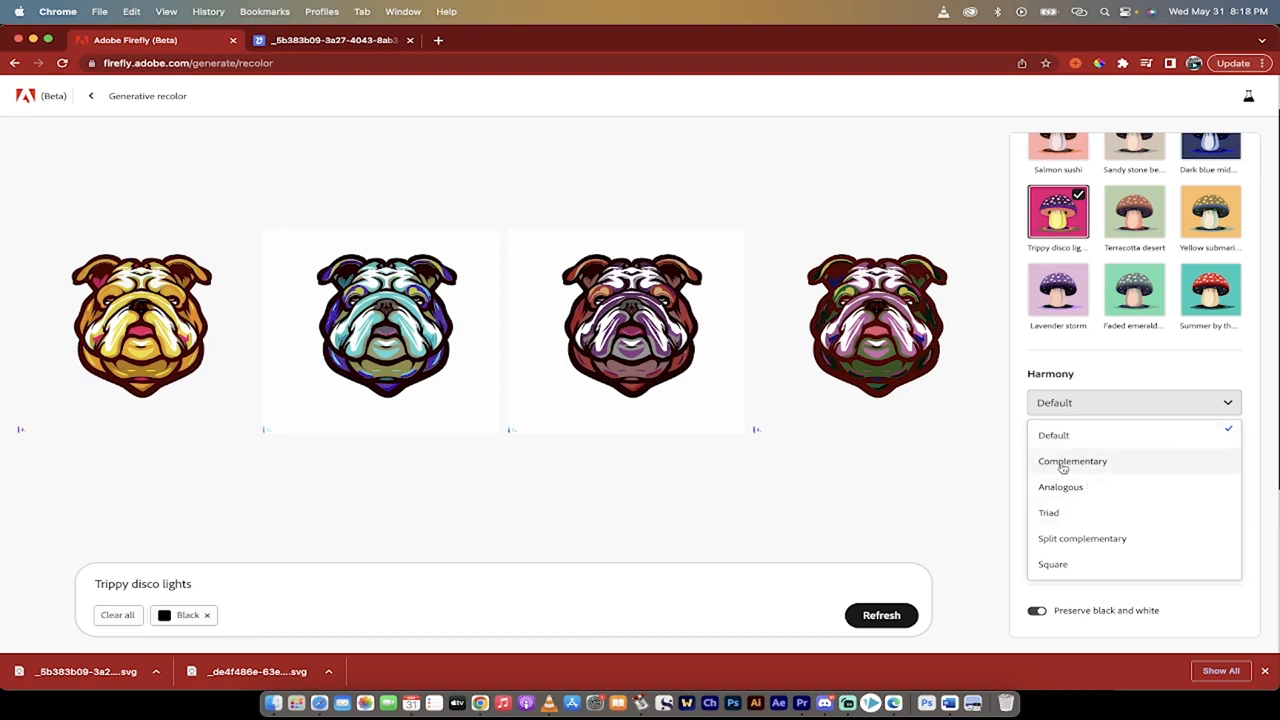
left_click(1049, 359)
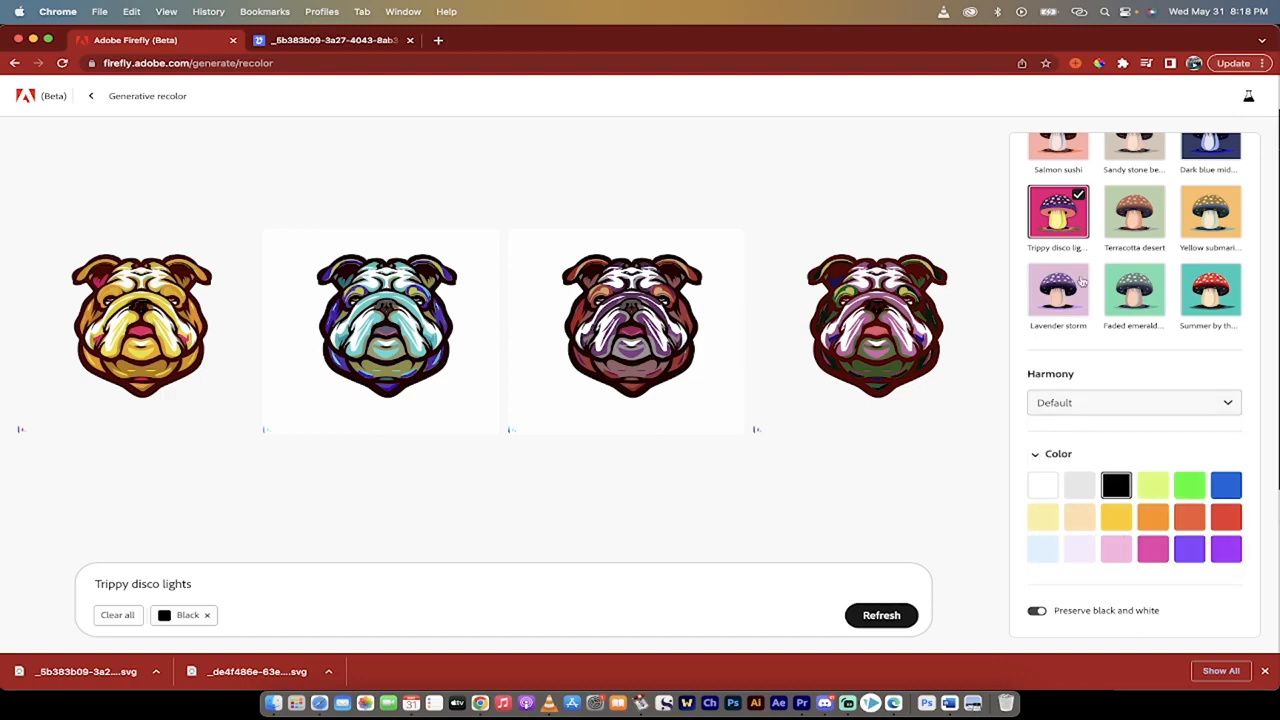
left_click(1131, 290)
triple_click(208, 581)
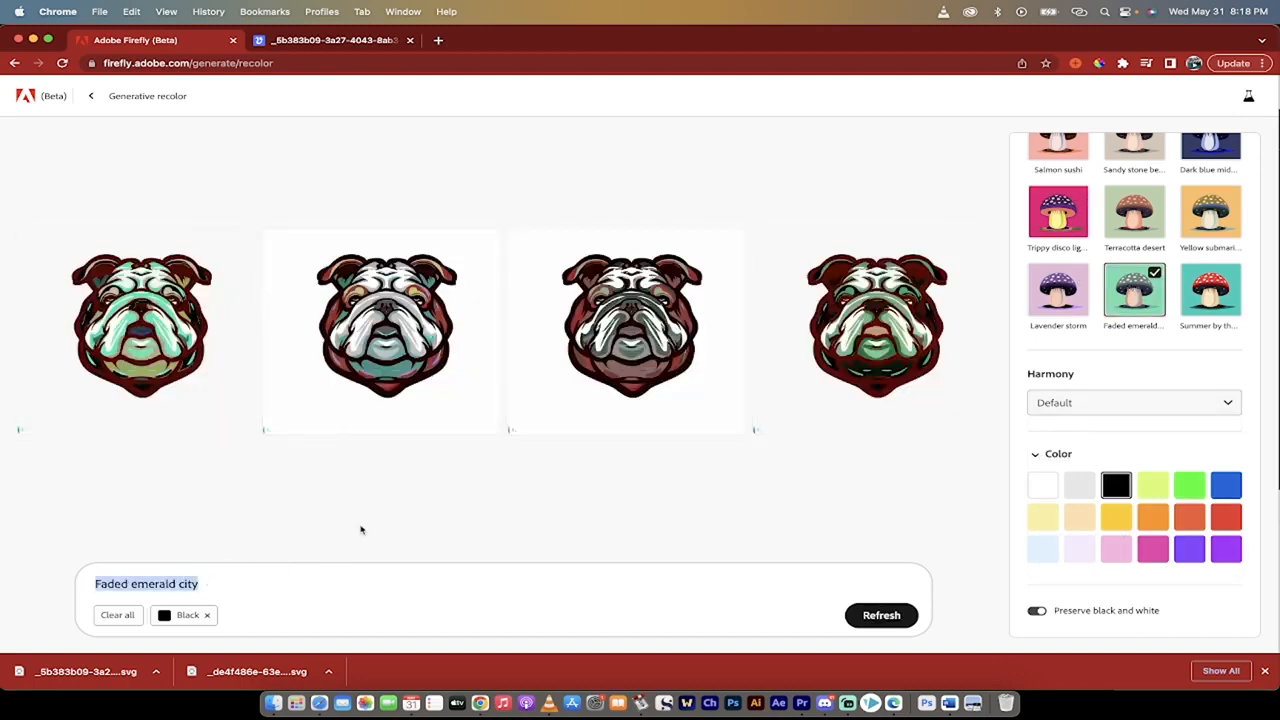
Step: Enlarge and download the fourth bulldog variation, and open the downloaded SVG in the browser
mouse_move(711, 383)
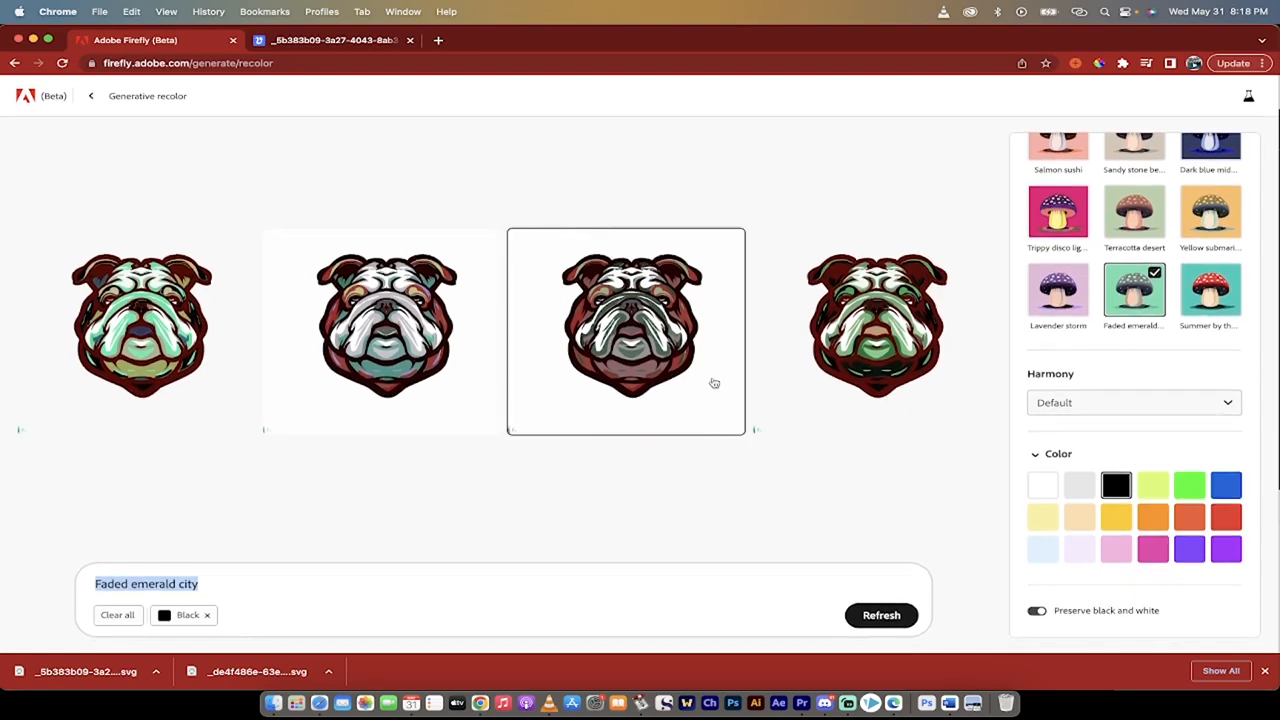
left_click(879, 330)
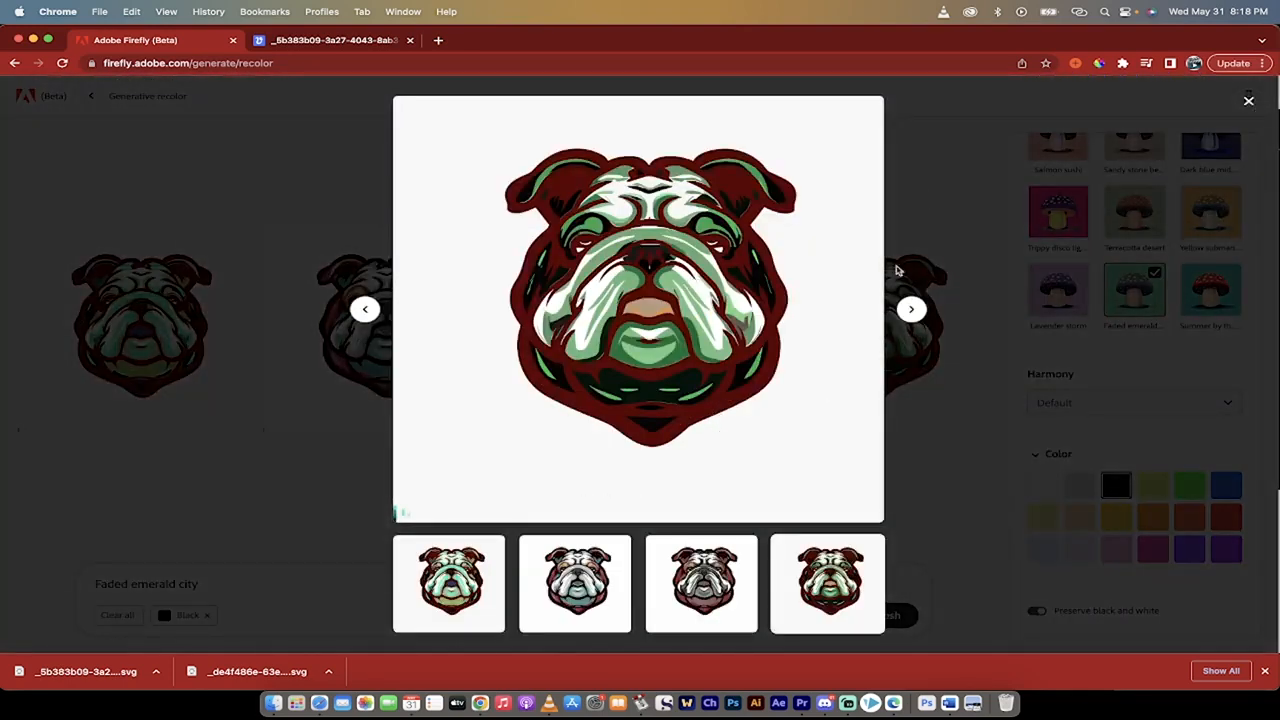
mouse_move(701, 268)
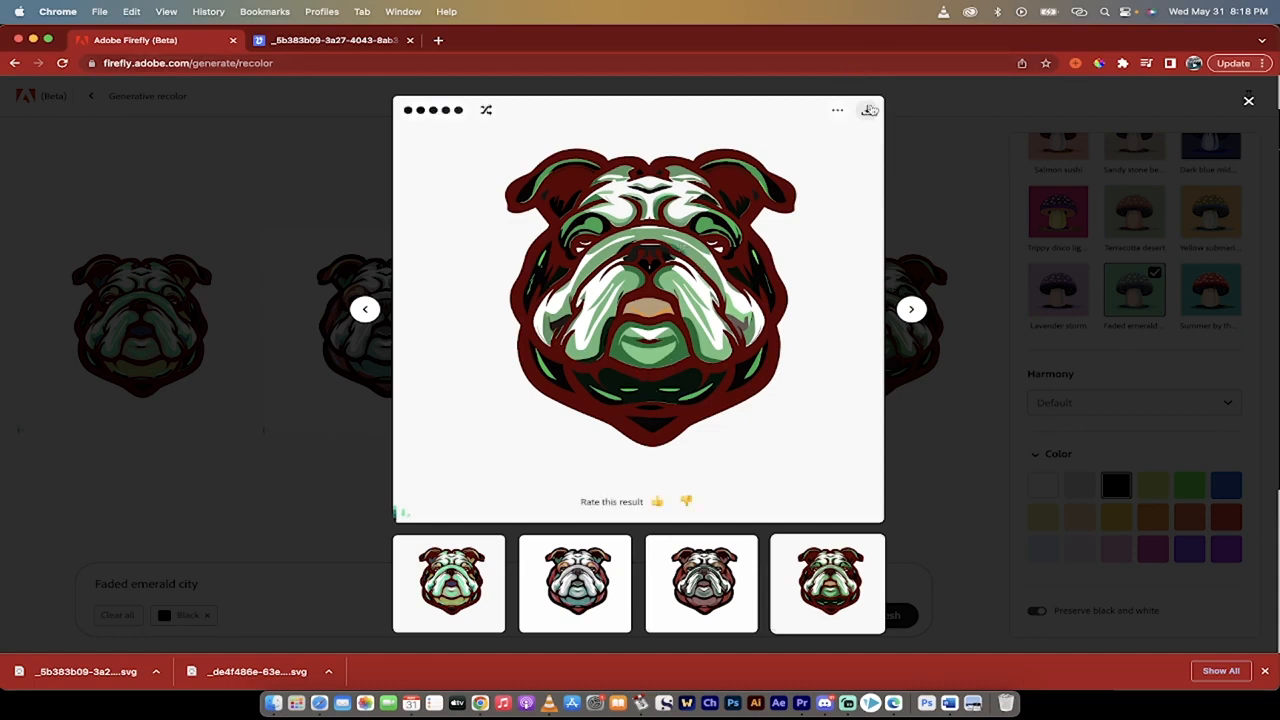
left_click(869, 110)
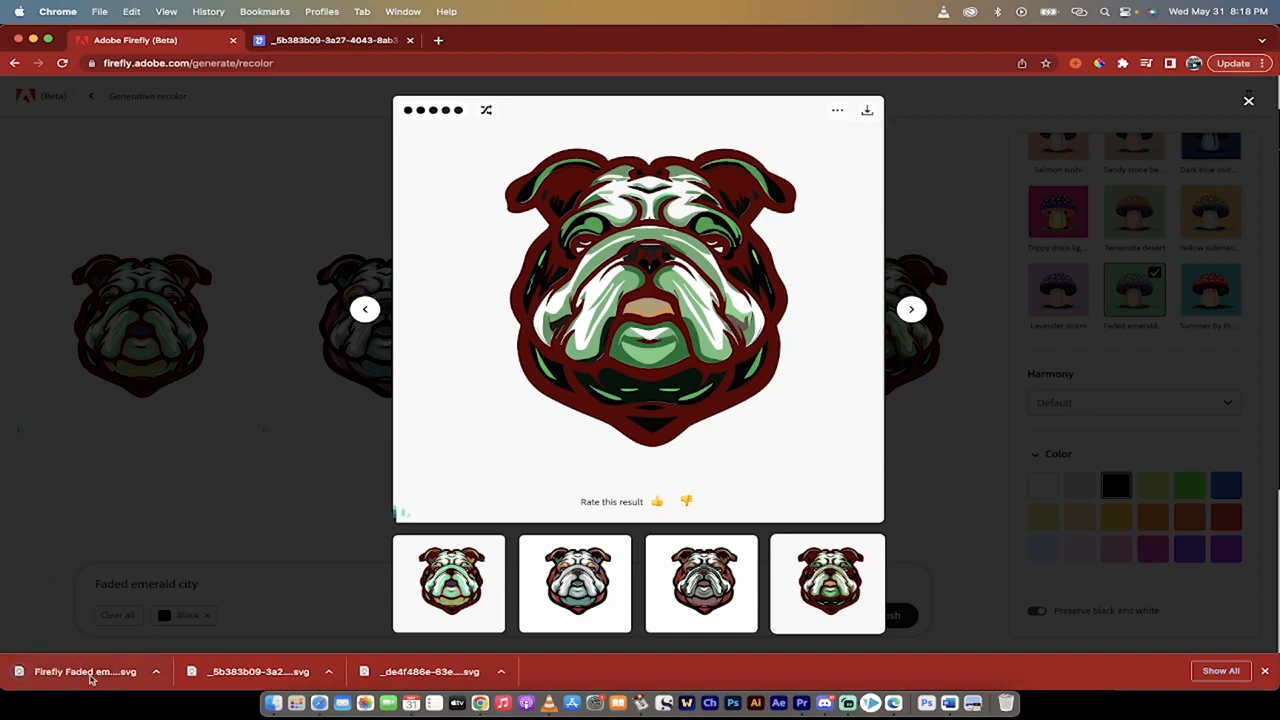
left_click(88, 675)
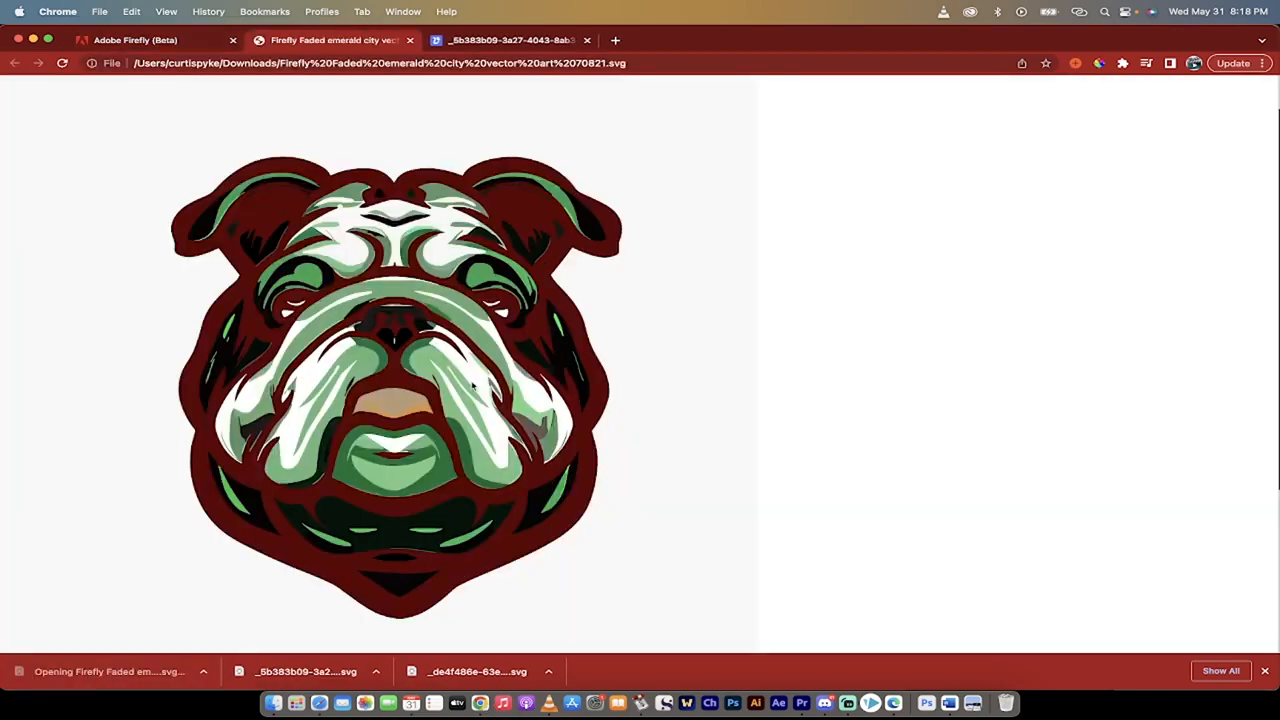